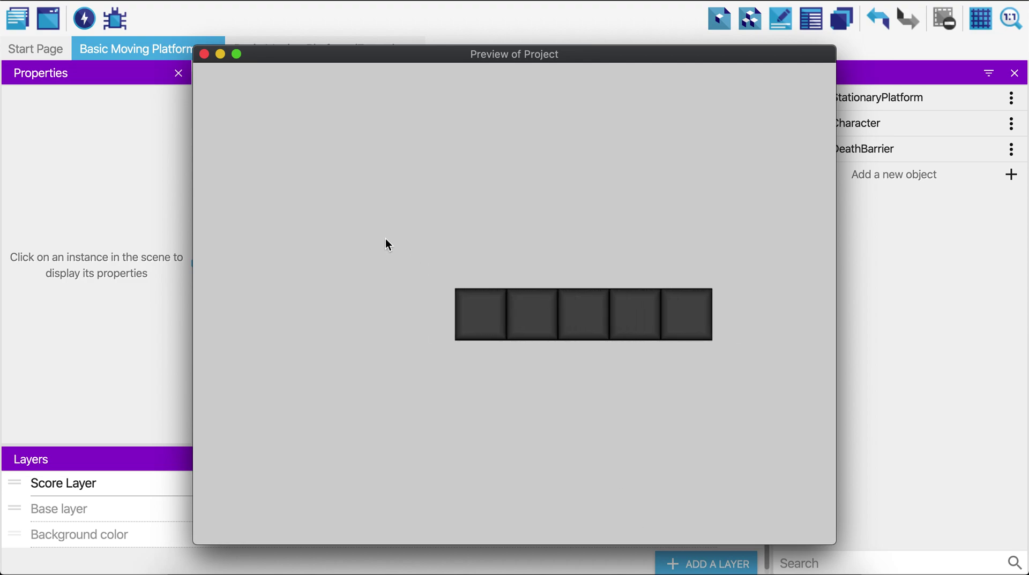
Preview the scene and test walking and jumping the character on the stationary platforms above the death barrier.
click(204, 53)
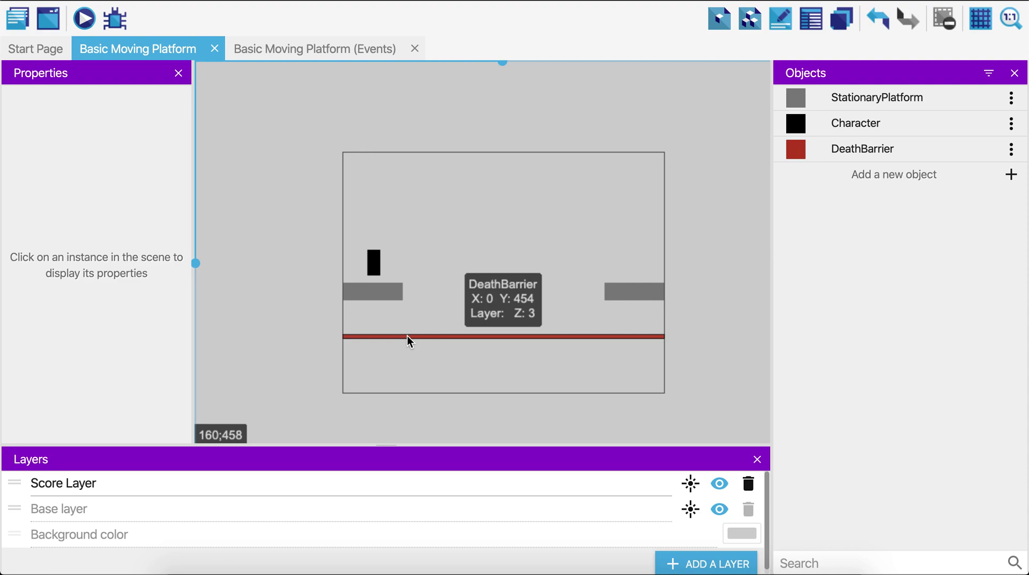
click(83, 20)
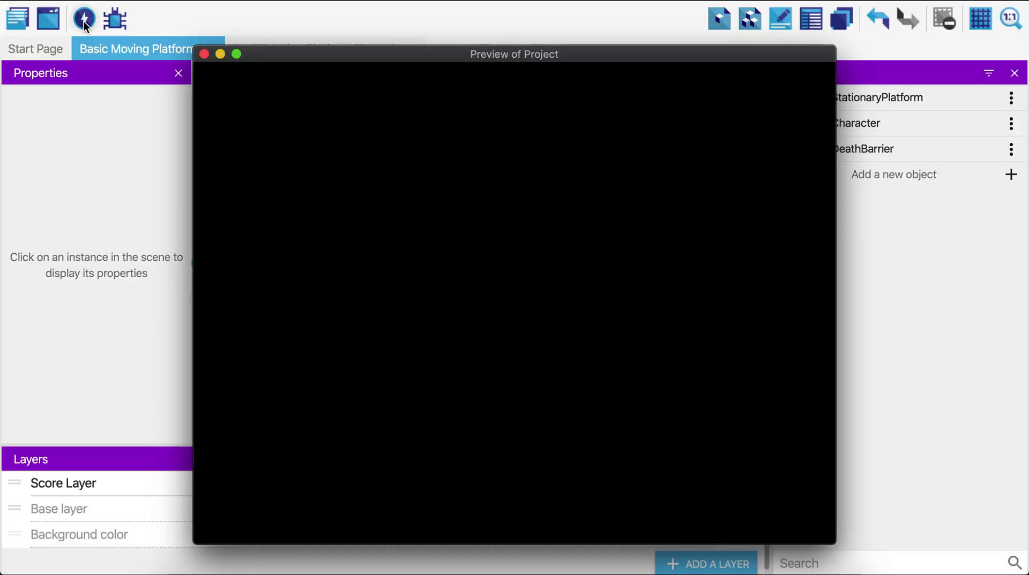
key(Left)
key(Right)
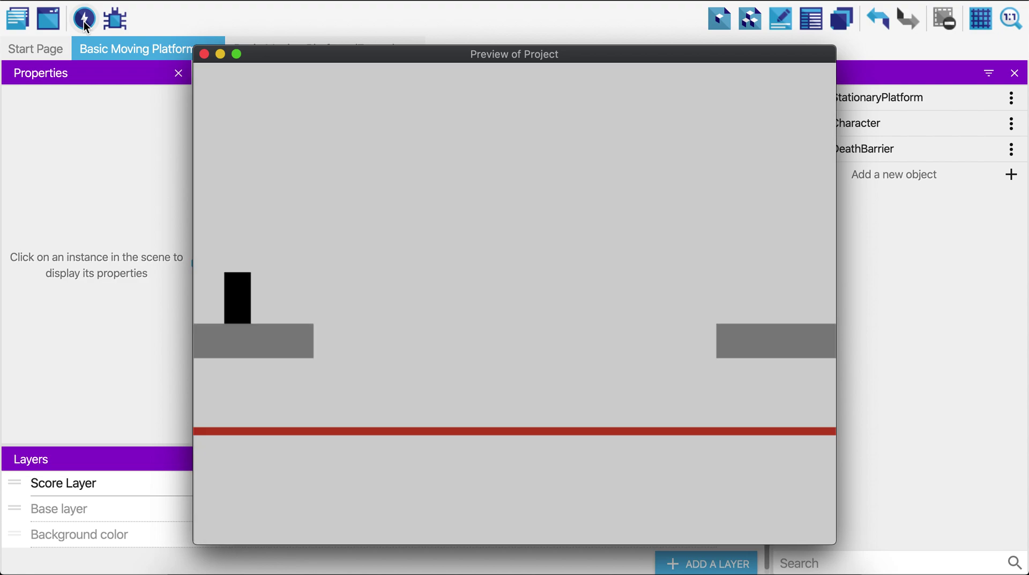
key(Right)
key(space)
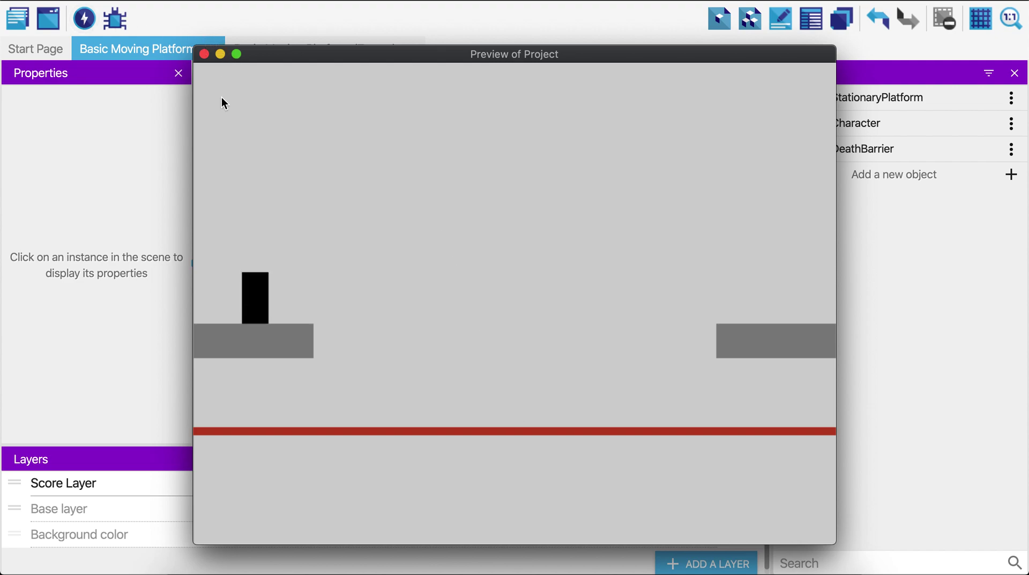
key(Right)
key(space)
click(203, 54)
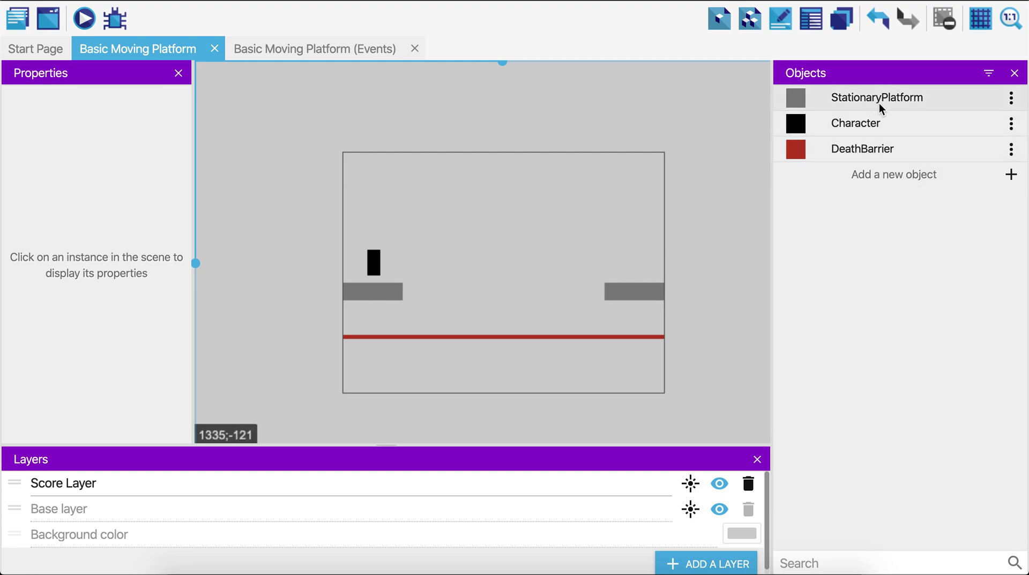
Add a new Tiled Sprite object named MovingPlatform.
click(1011, 175)
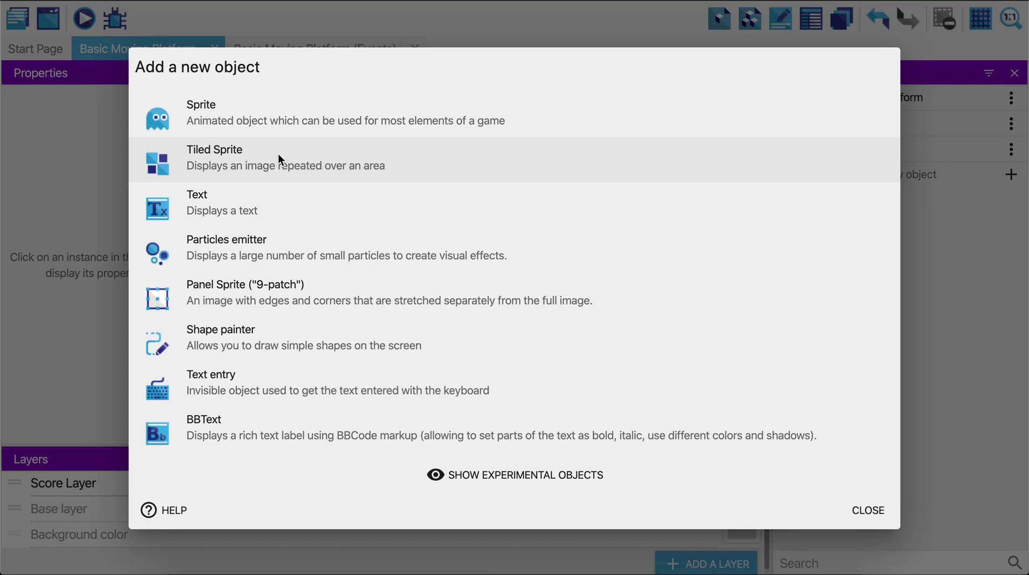
click(246, 159)
click(315, 233)
text(MovingPlatform)
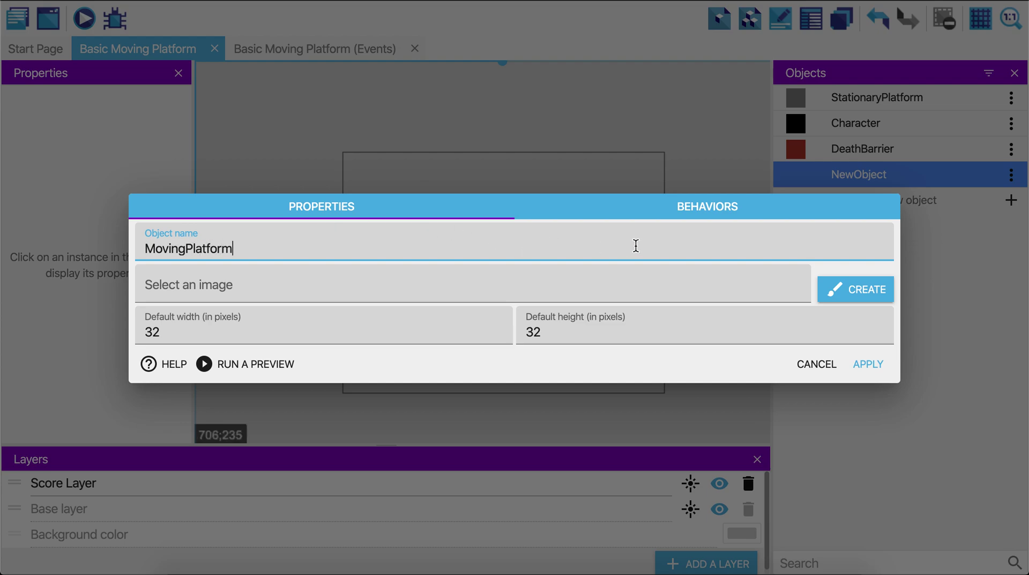
Add the Platform behavior to the MovingPlatform object.
click(716, 207)
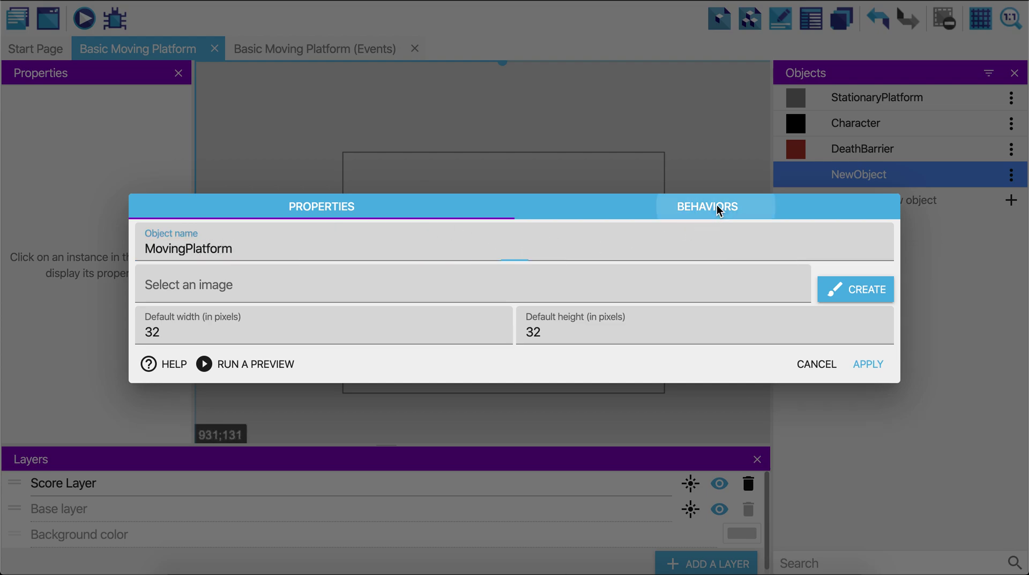
click(723, 303)
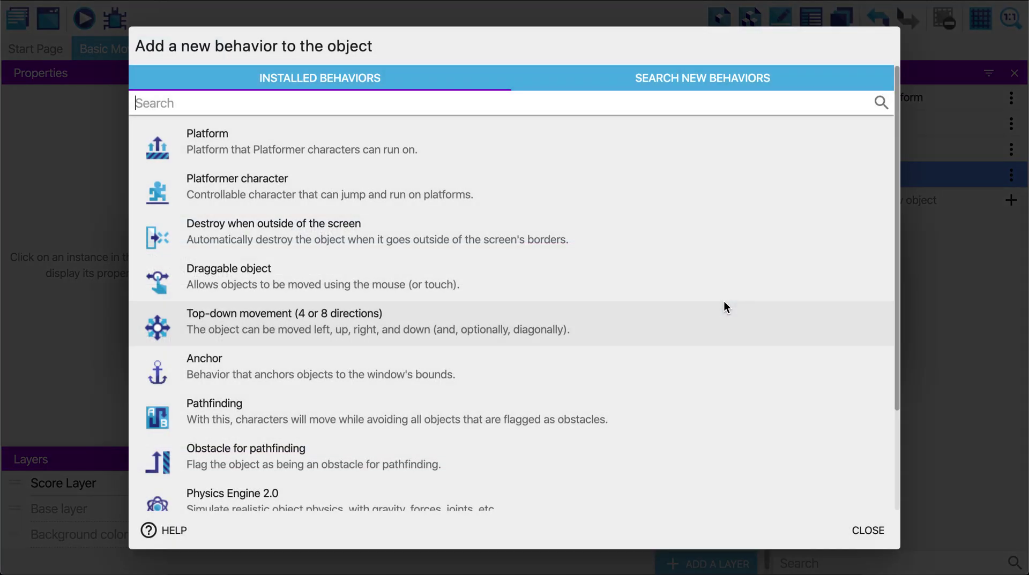
click(265, 140)
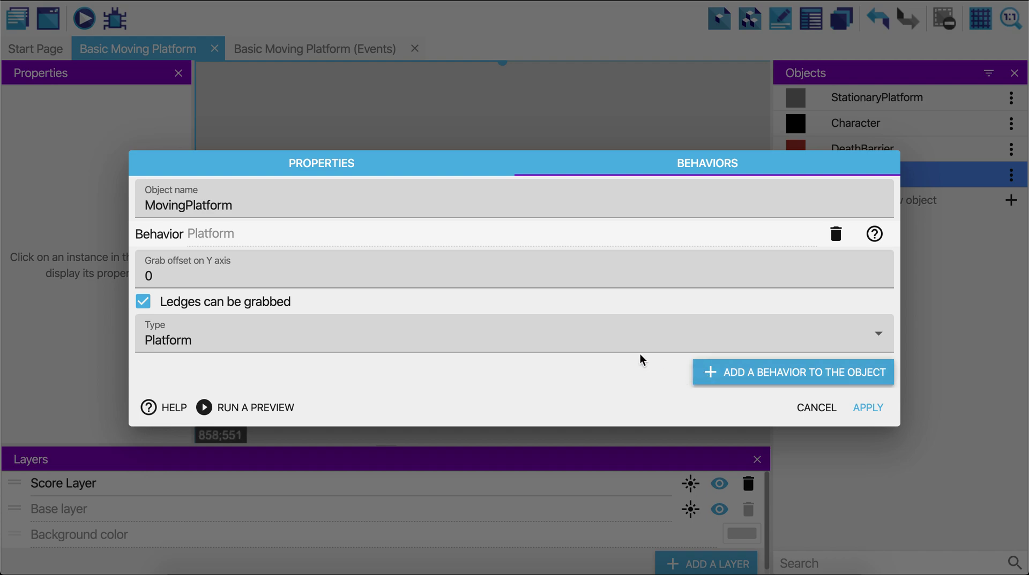
Create an image for MovingPlatform in Piskel and fill the whole canvas with dark gray #292929.
click(378, 169)
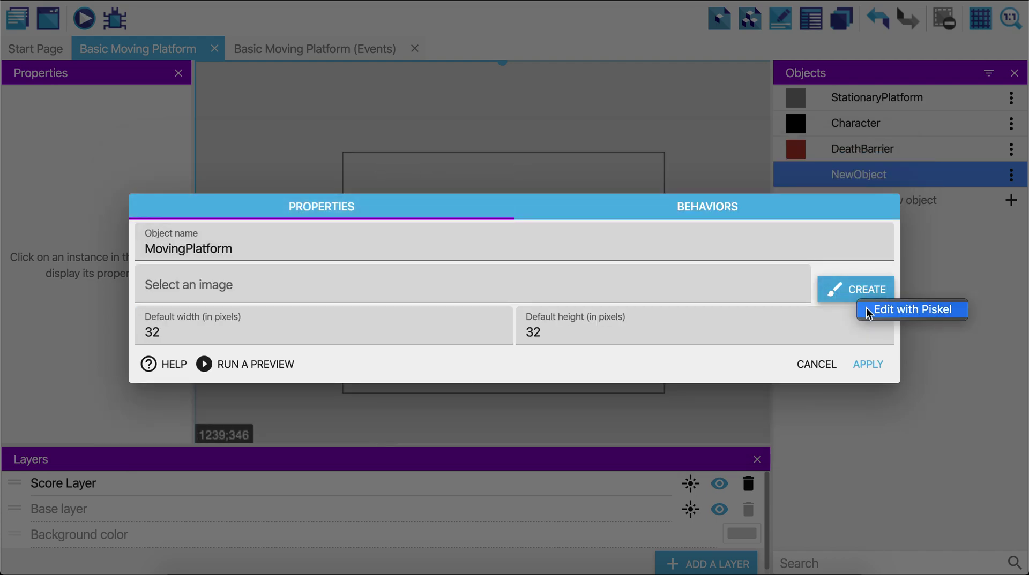
click(869, 301)
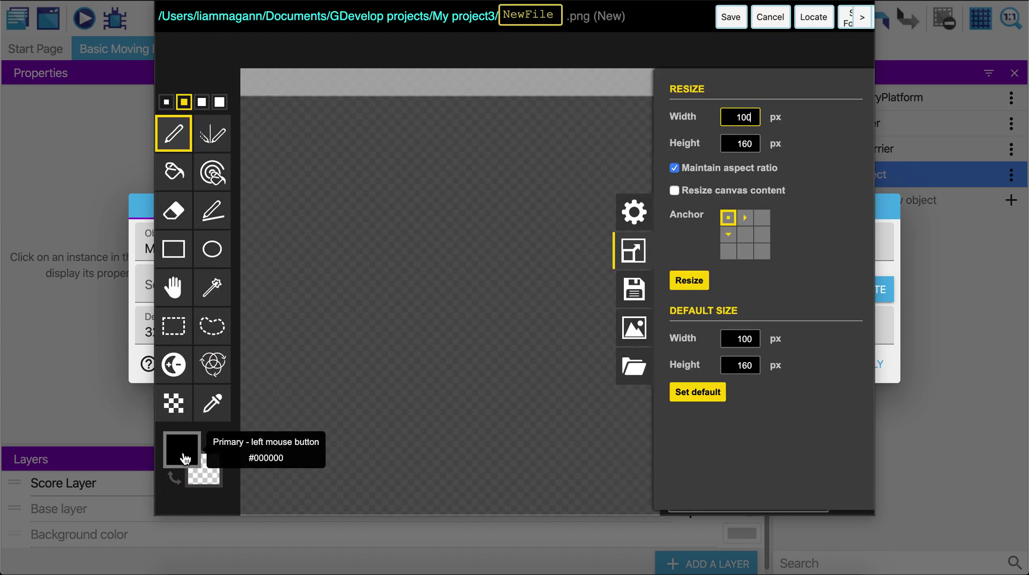
click(189, 453)
click(209, 370)
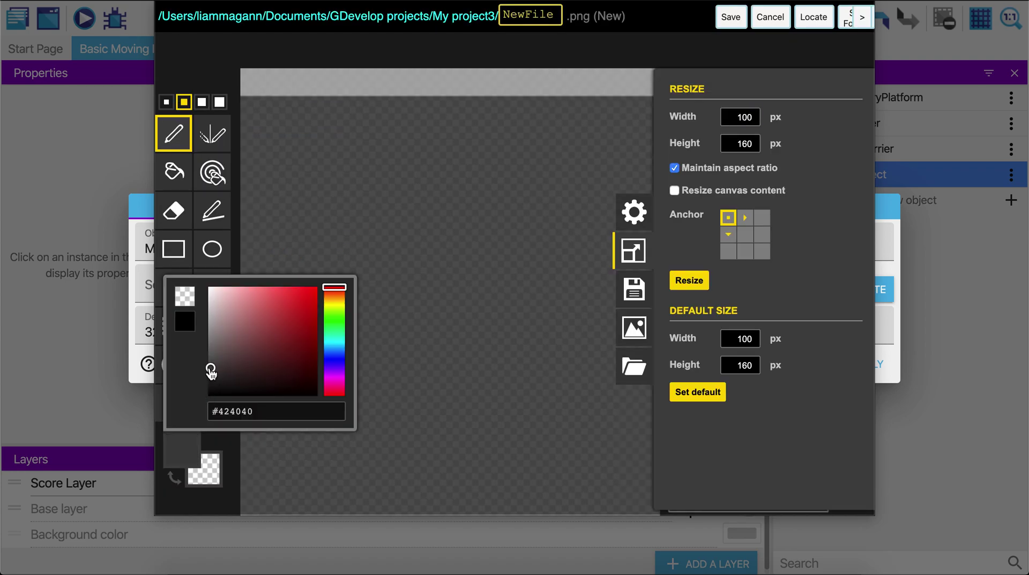
click(209, 378)
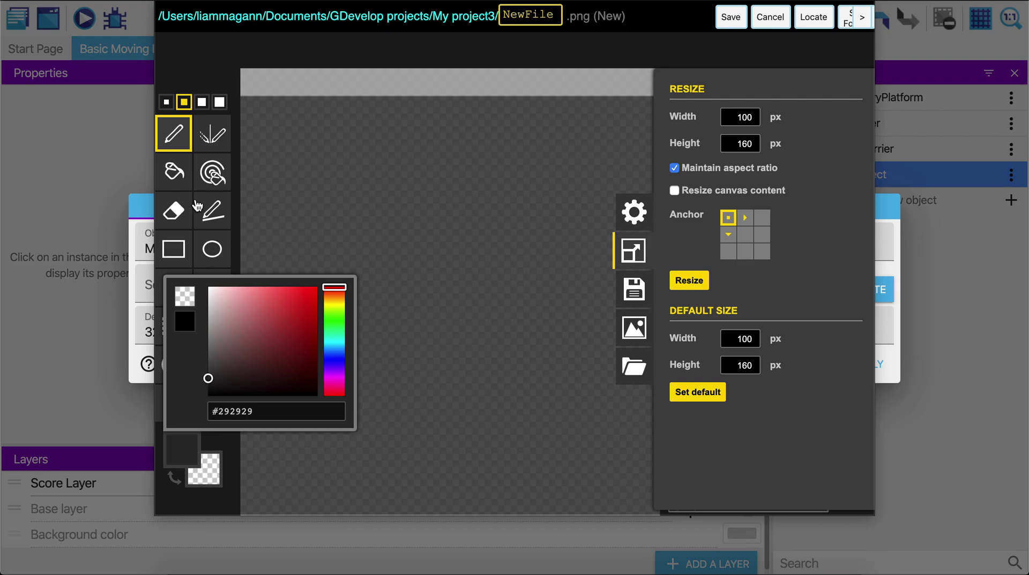
click(174, 172)
click(340, 202)
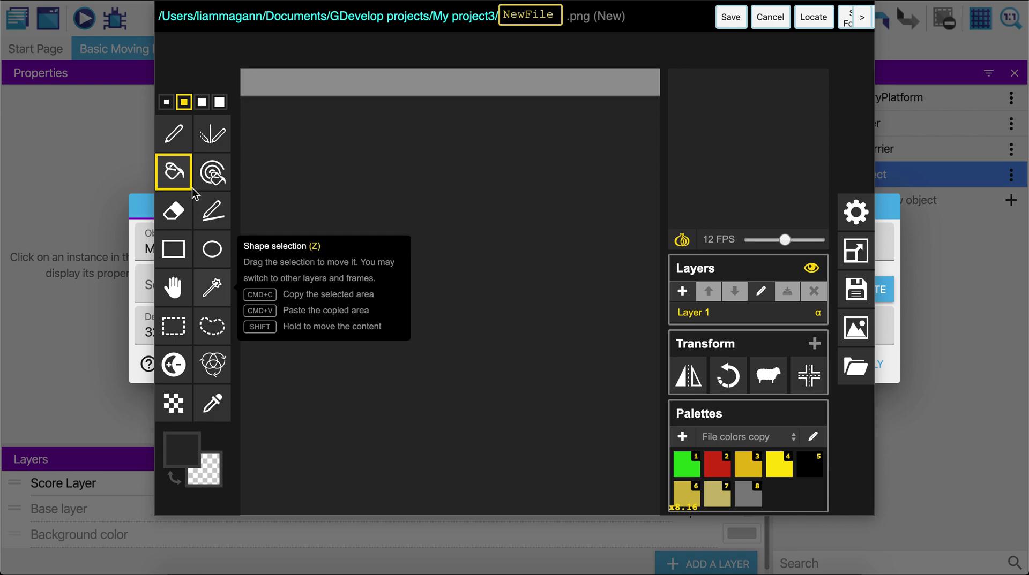
Draw four short scattered strokes in gray #615e5e with the Pen tool, then save the image and apply the object settings.
click(182, 453)
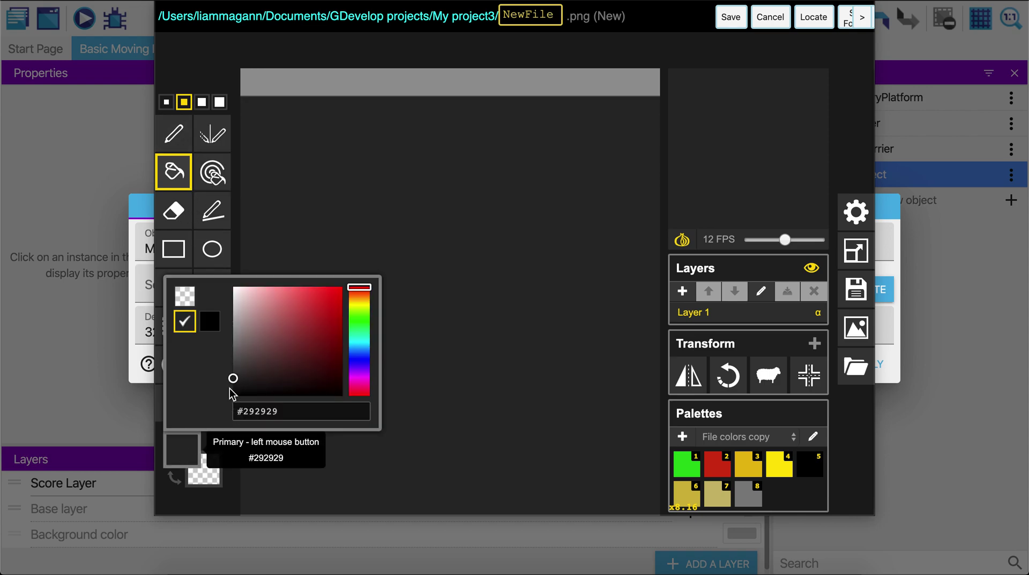
click(237, 354)
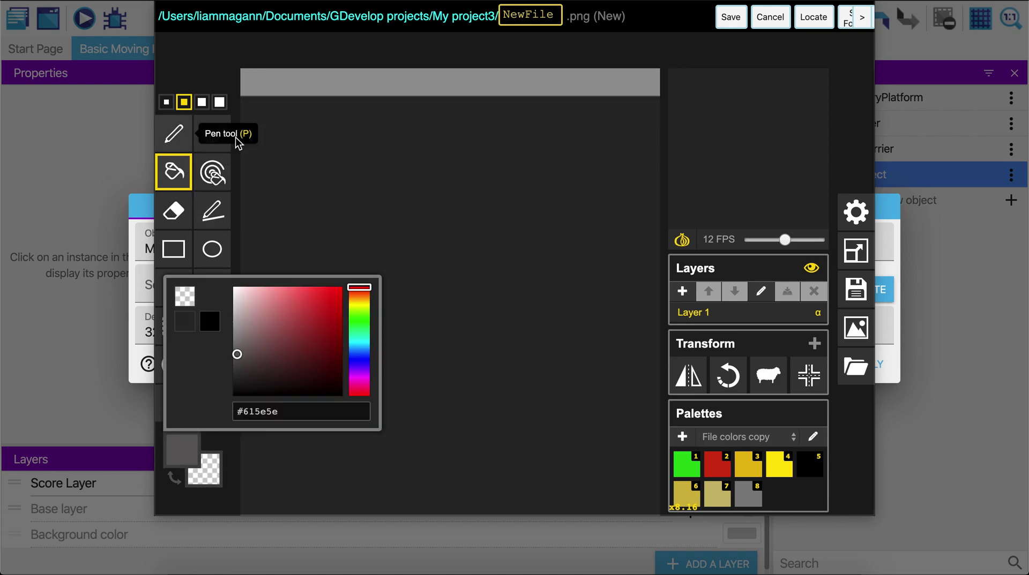
click(174, 134)
drag(263, 220, 351, 214)
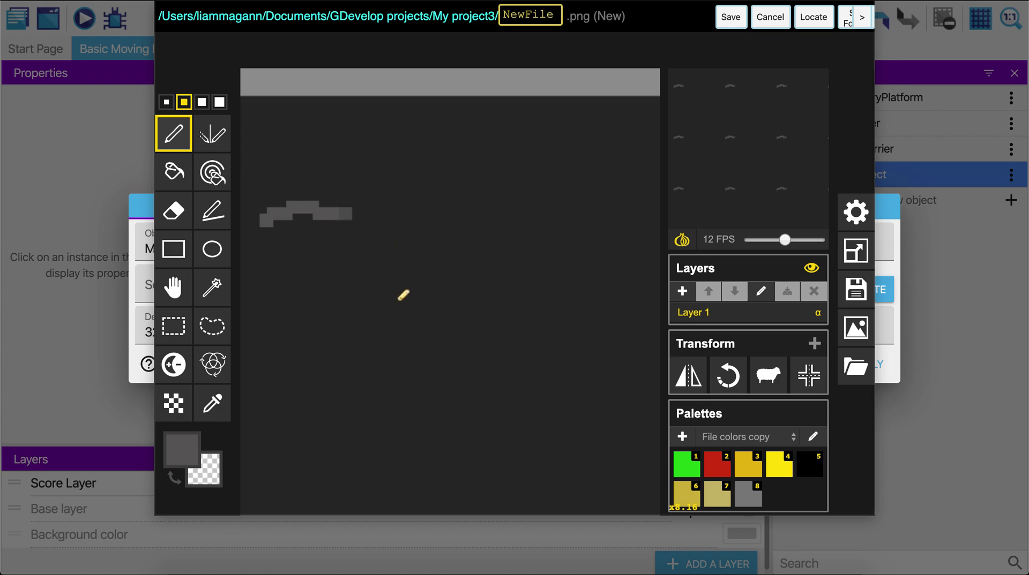
drag(396, 345, 481, 344)
drag(506, 221, 580, 208)
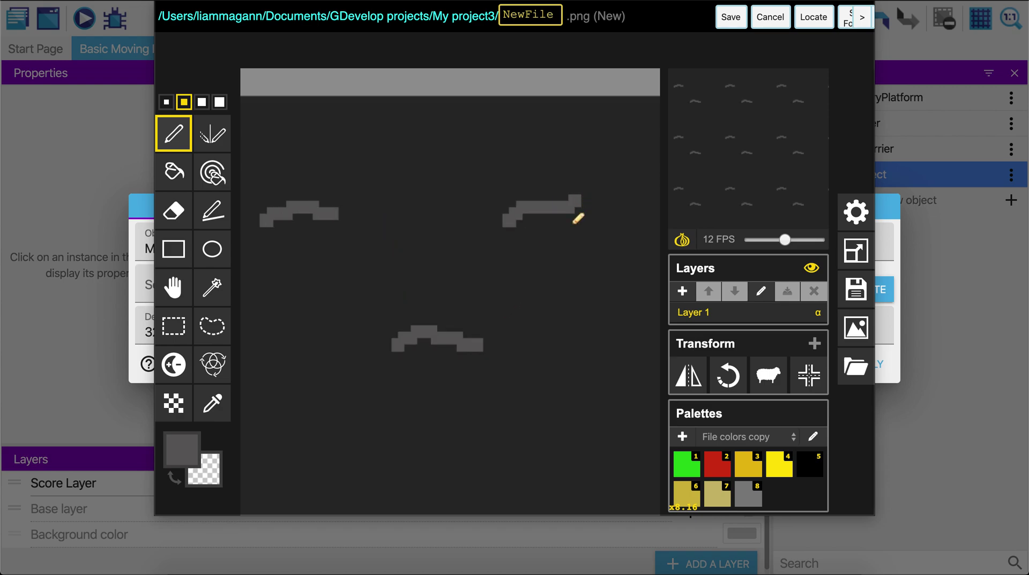
mouse_move(565, 354)
mouse_down()
mouse_move(622, 357)
mouse_move(600, 349)
mouse_move(619, 360)
mouse_up()
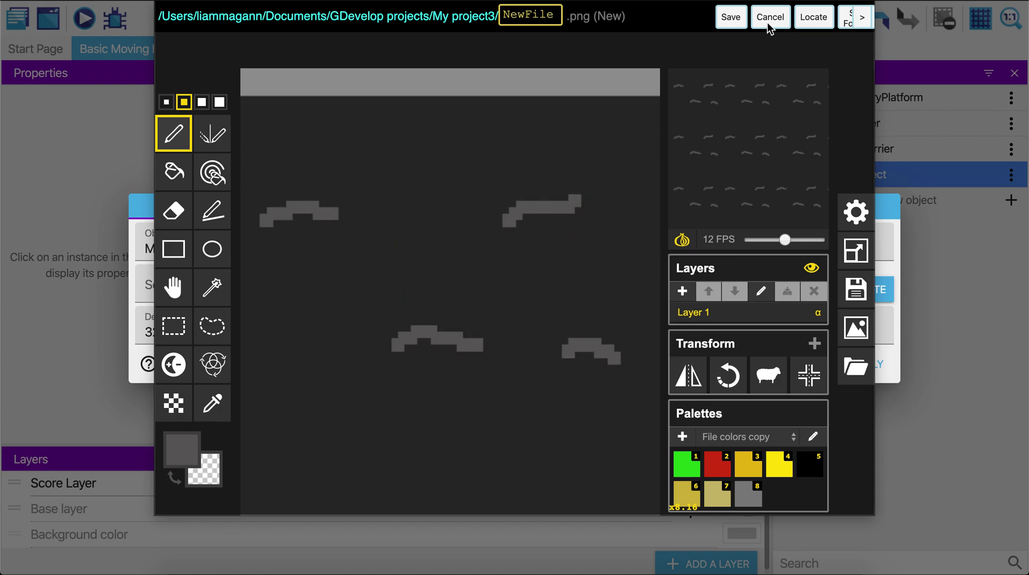
click(732, 24)
click(859, 396)
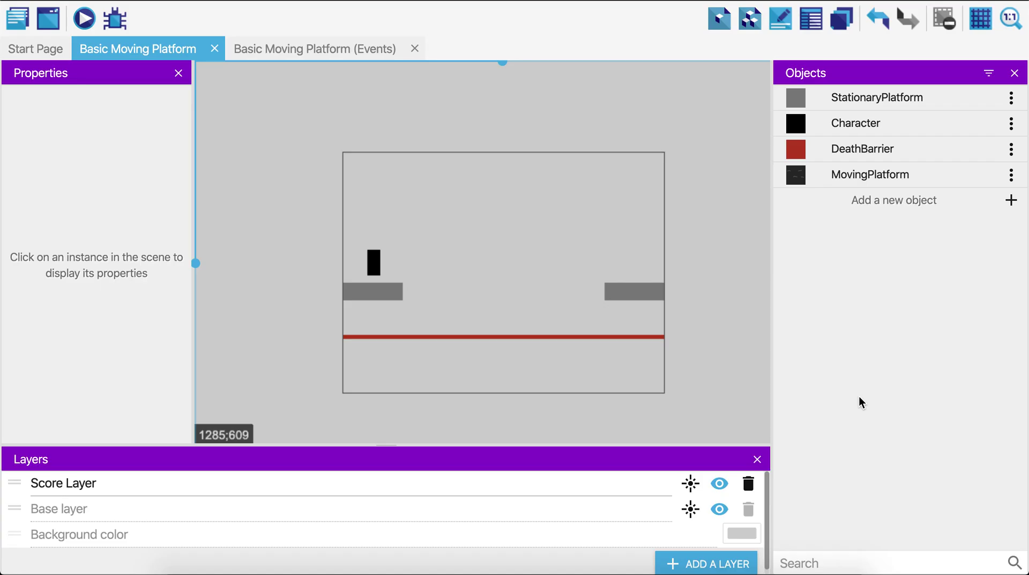
Place a MovingPlatform instance about 156 by 40 in the gap between the two stationary platforms, at about X 256, Y 296.
drag(877, 178, 522, 294)
click(455, 276)
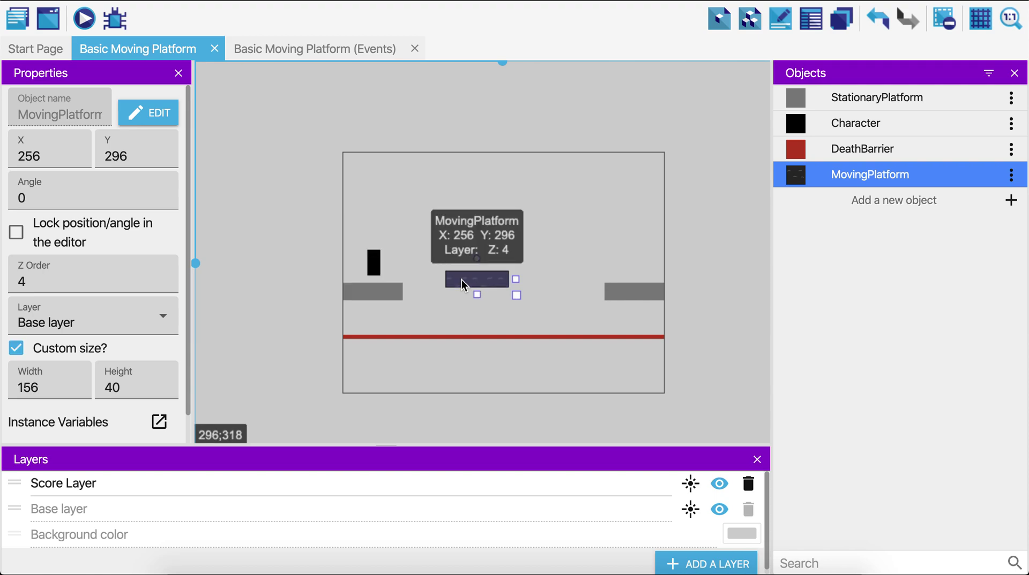
Set the height of both StationaryPlatform instances to 40.
click(386, 292)
click(135, 381)
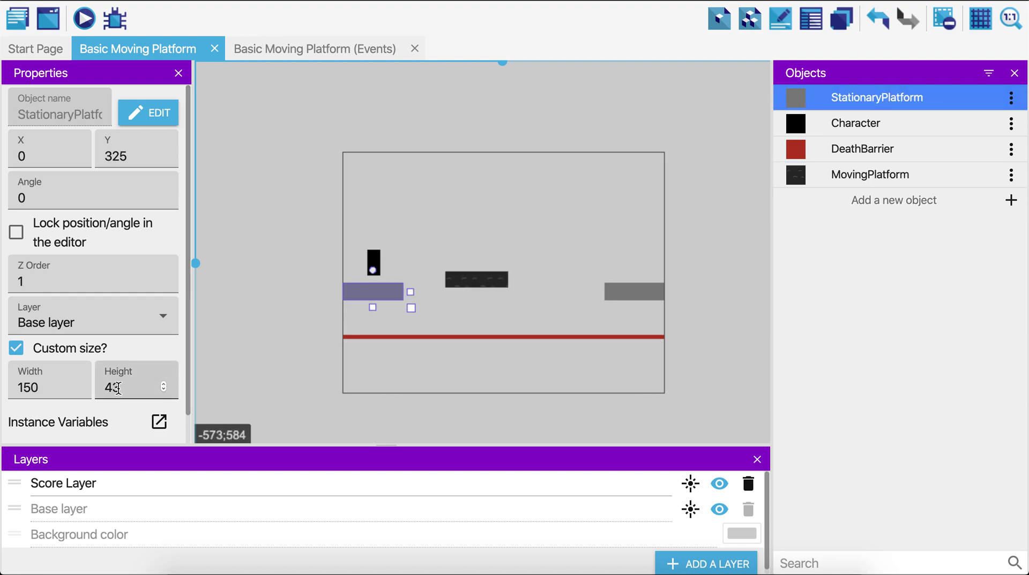
click(122, 389)
key(BackSpace)
text(0)
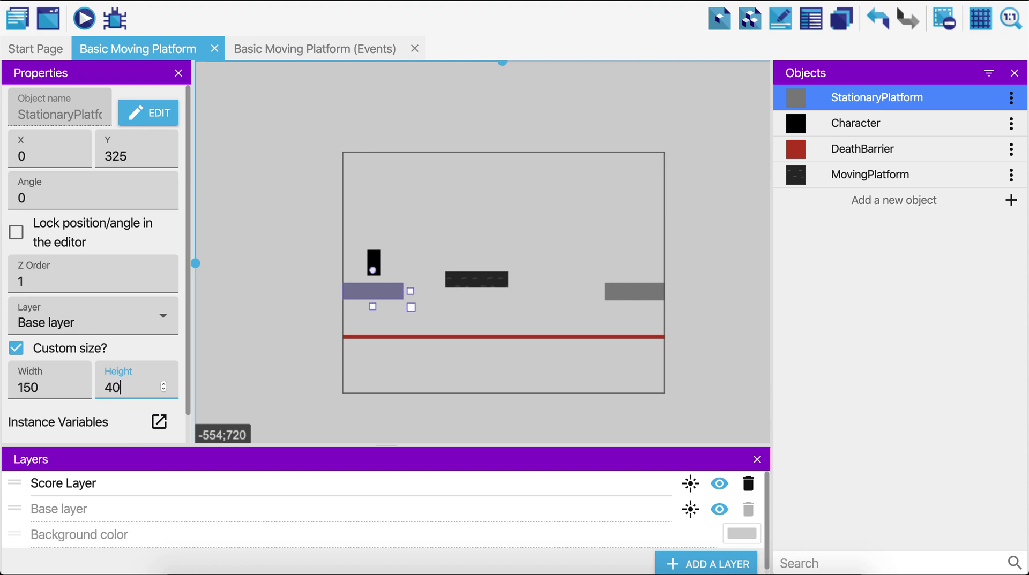
click(611, 291)
click(122, 388)
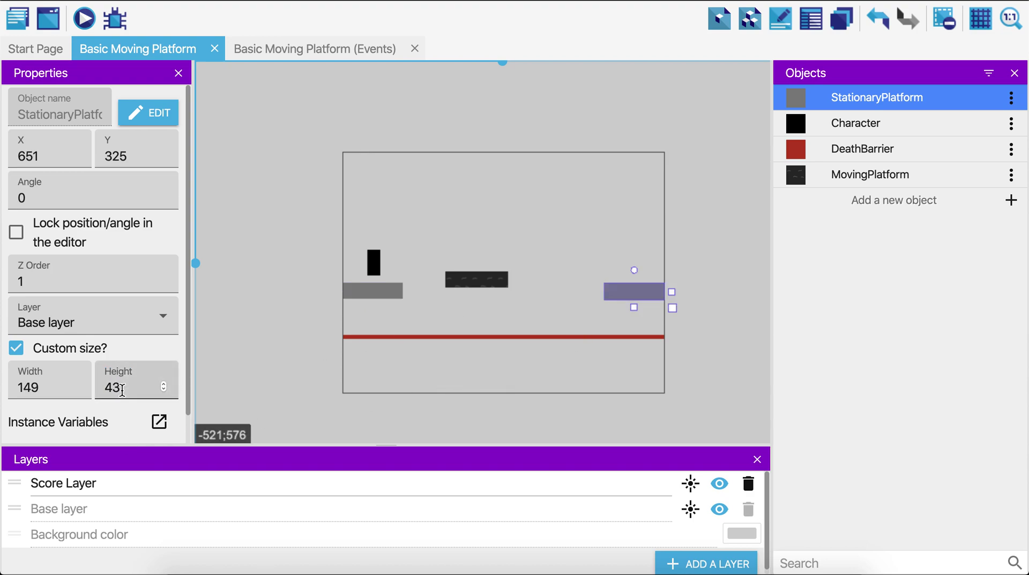
key(BackSpace)
text(0)
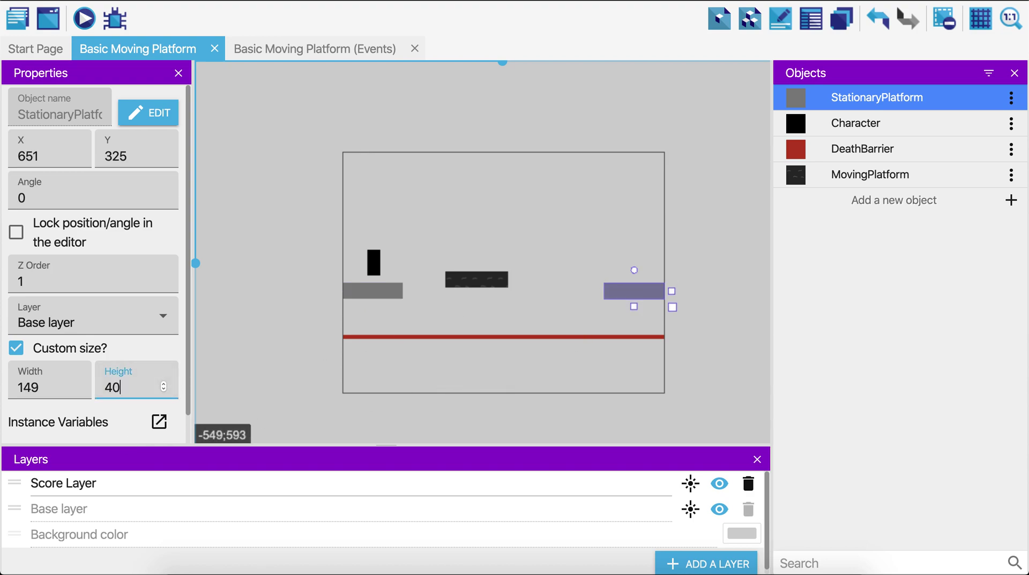
Move the MovingPlatform instance beside the left stationary platform at about X 165 and set its Y position to 325.
click(454, 279)
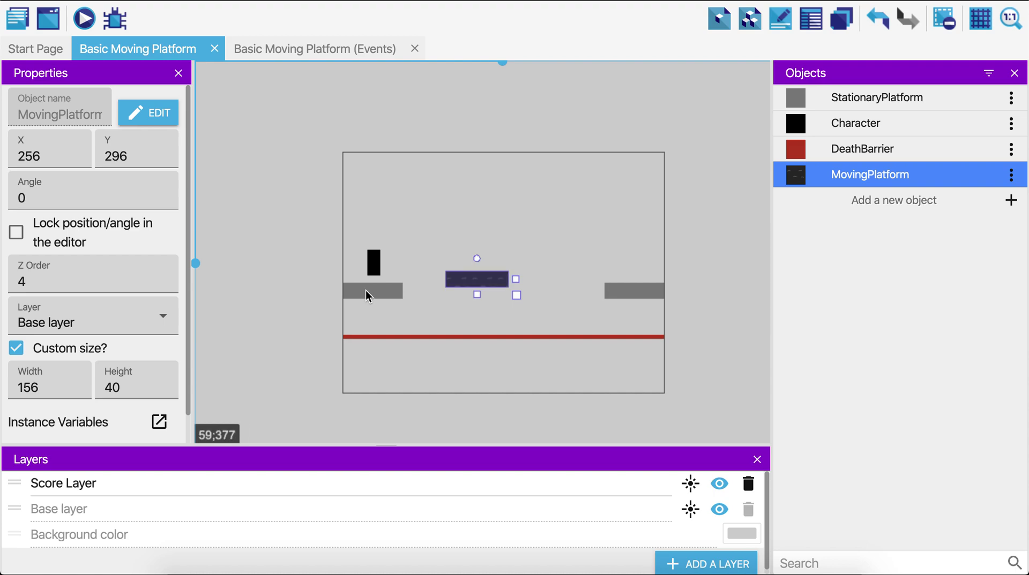
drag(478, 281, 441, 304)
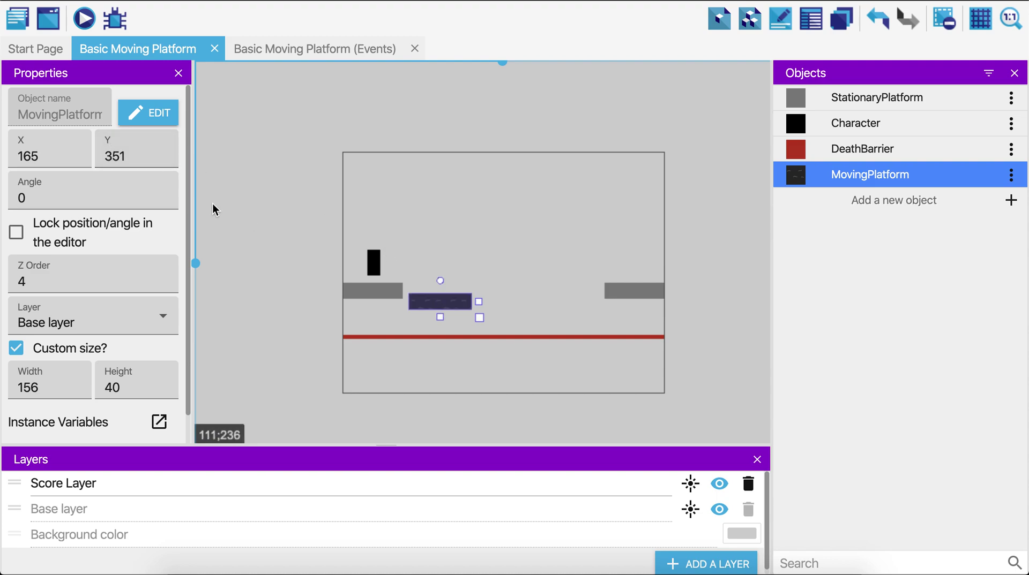
click(362, 287)
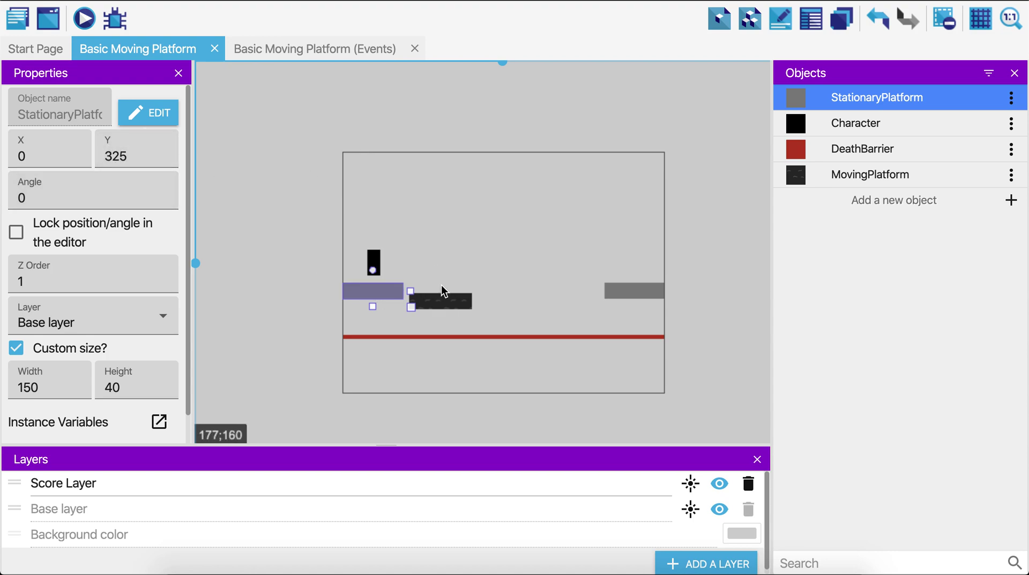
click(436, 303)
click(119, 156)
double_click(119, 156)
text(325)
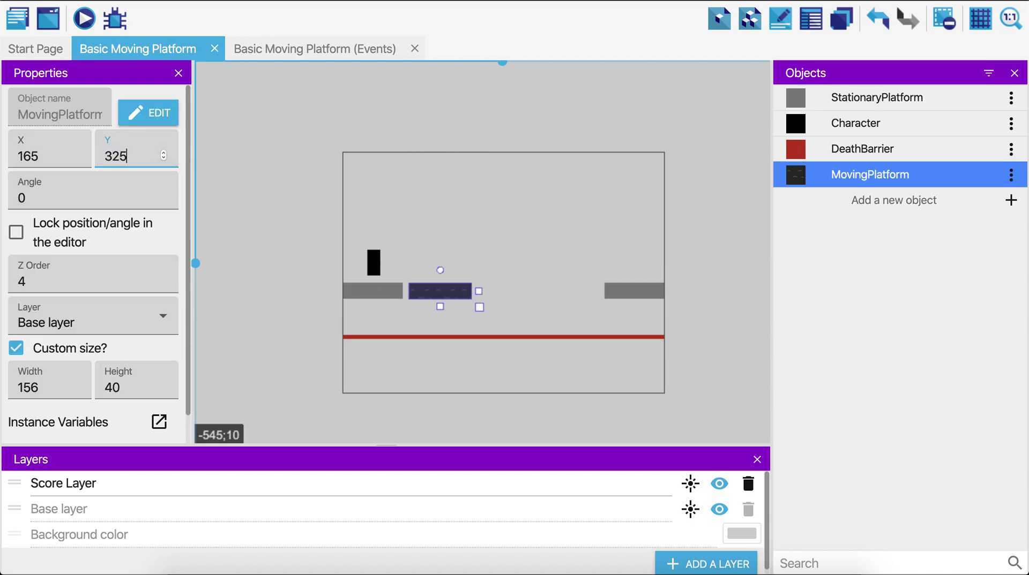
click(323, 294)
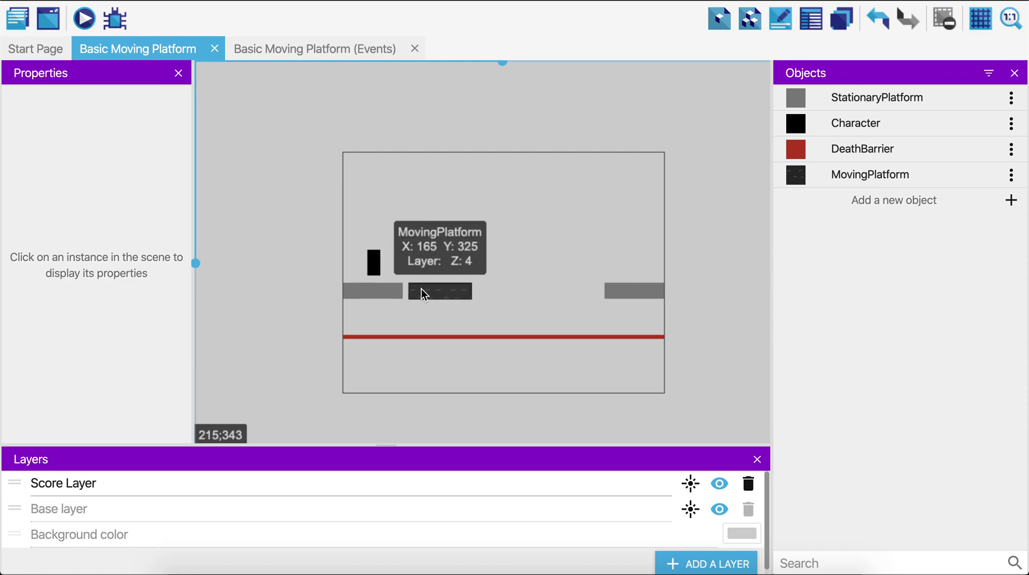
Check the right stationary platform's Y position and move the MovingPlatform instance horizontally to the middle of the gap, at about X 307.
click(643, 293)
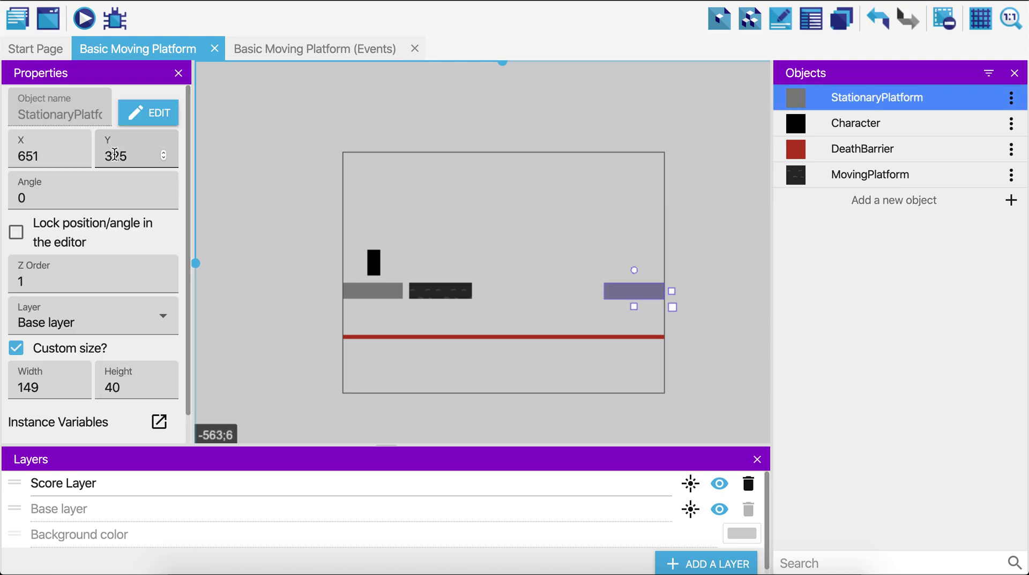
click(691, 293)
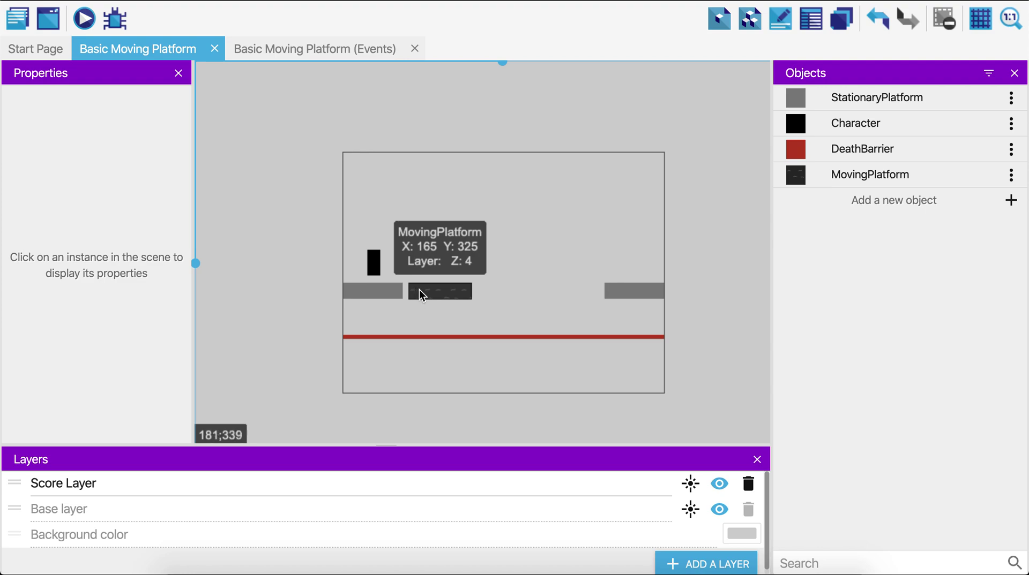
drag(419, 290, 484, 289)
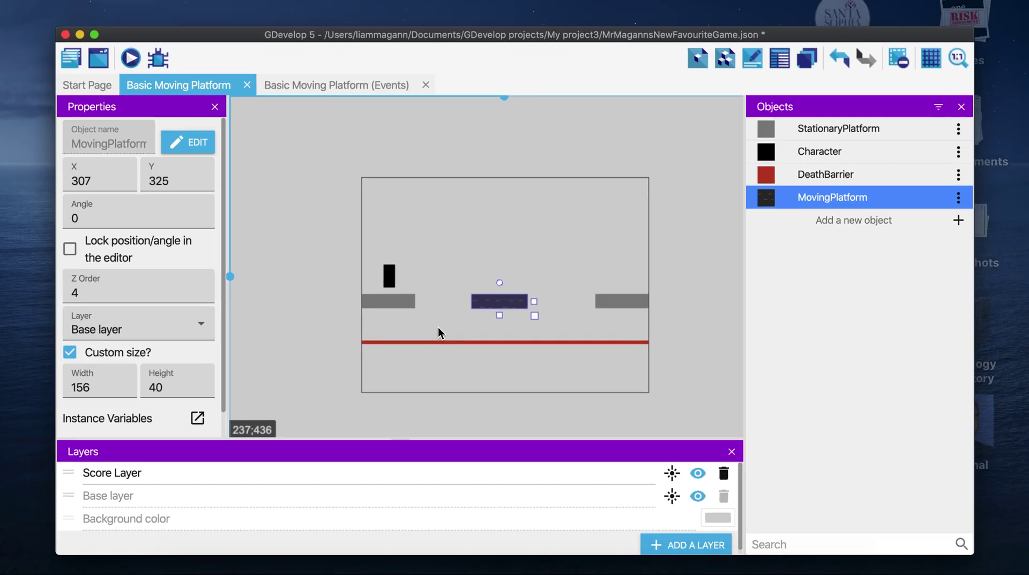
Switch to Google Chrome, examine the line diagram with points A and B on the mathsisfun.com definition page, and return to GDevelop.
key(ctrl+Up)
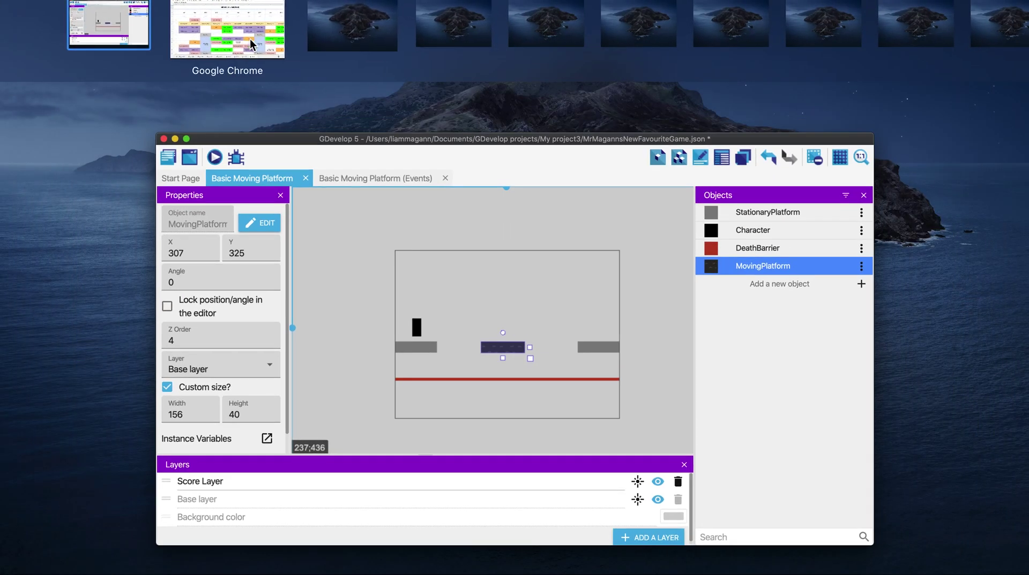
click(240, 37)
key(ctrl+Tab)
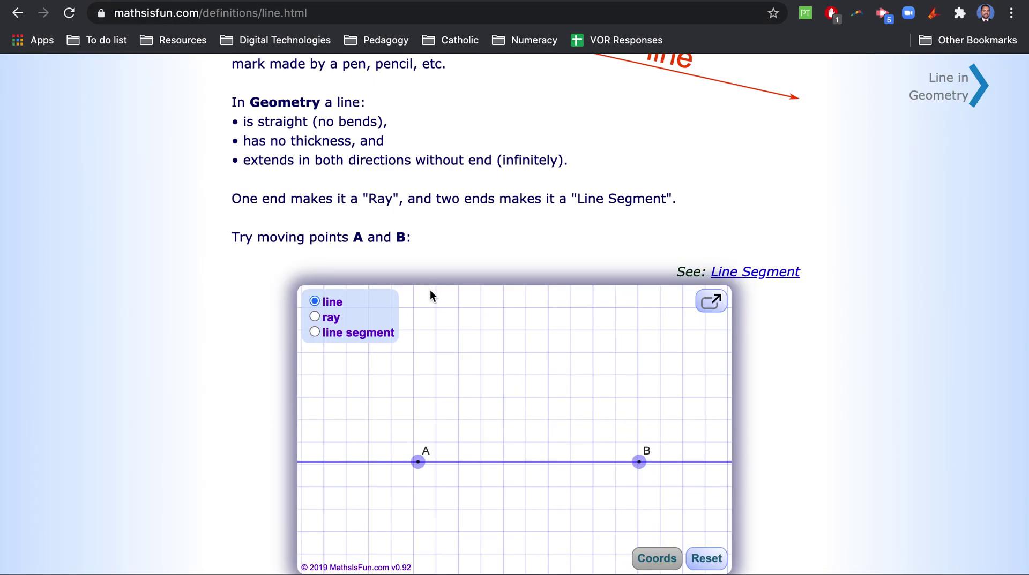
scroll(431, 290, down, 1)
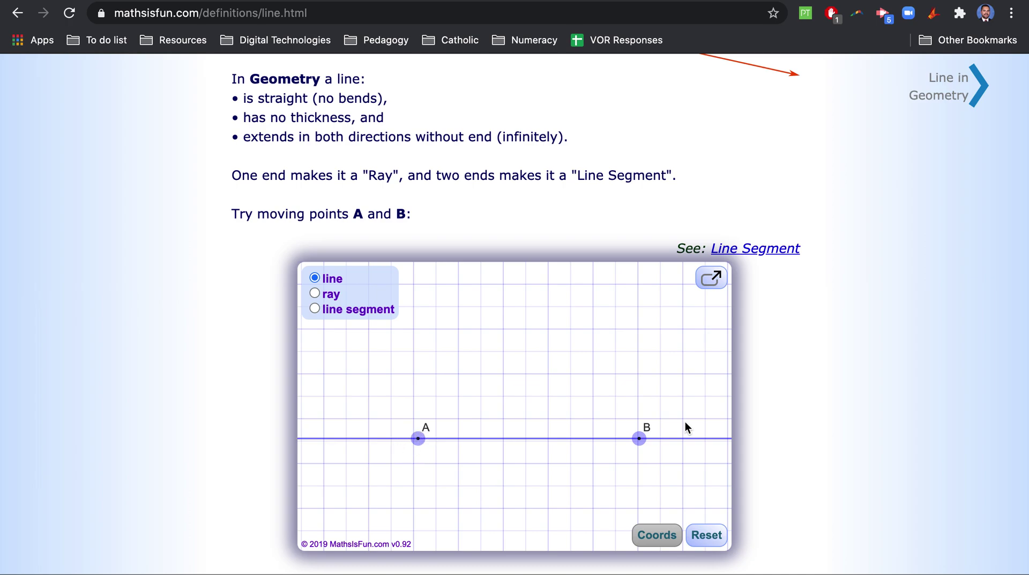
key(ctrl+Left)
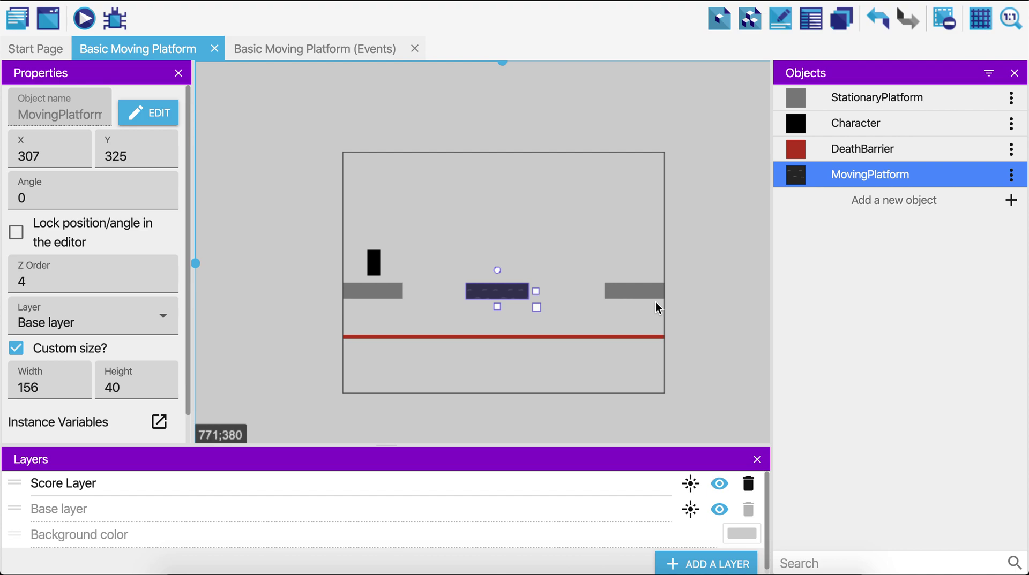
Add a new Sprite object named PointA and give it an empty animation.
click(1011, 201)
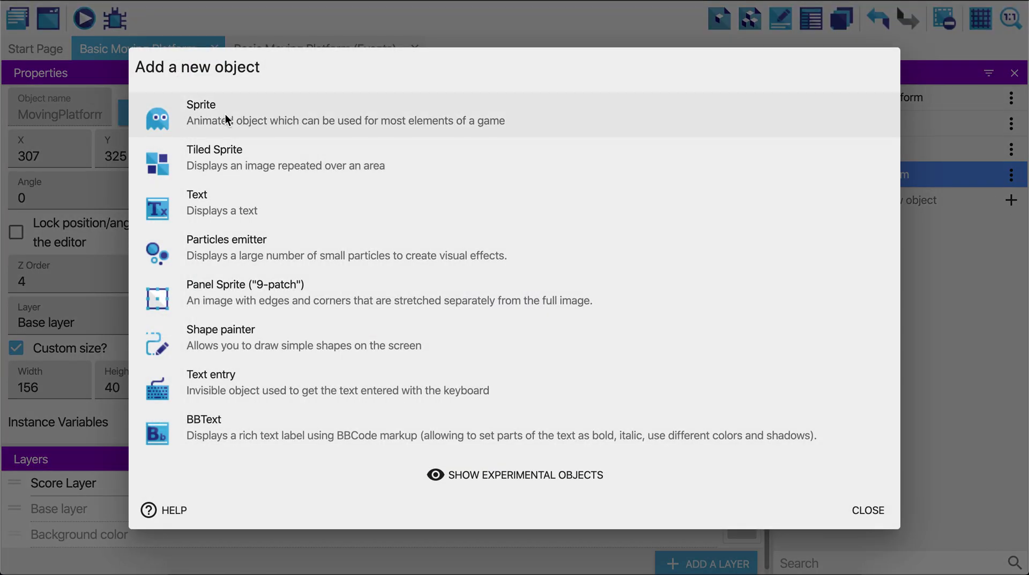
click(194, 112)
double_click(307, 254)
text(PointA)
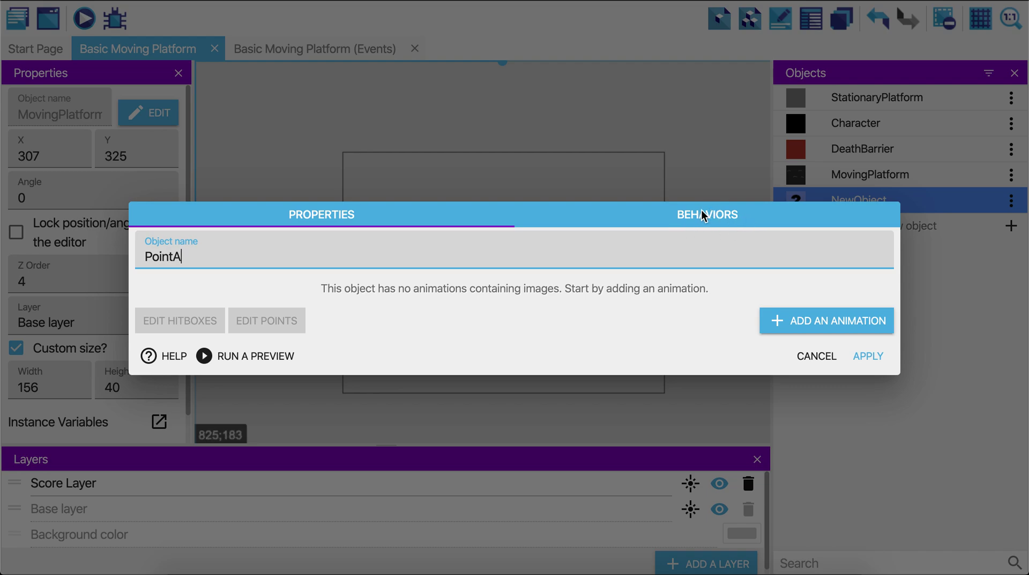
click(795, 320)
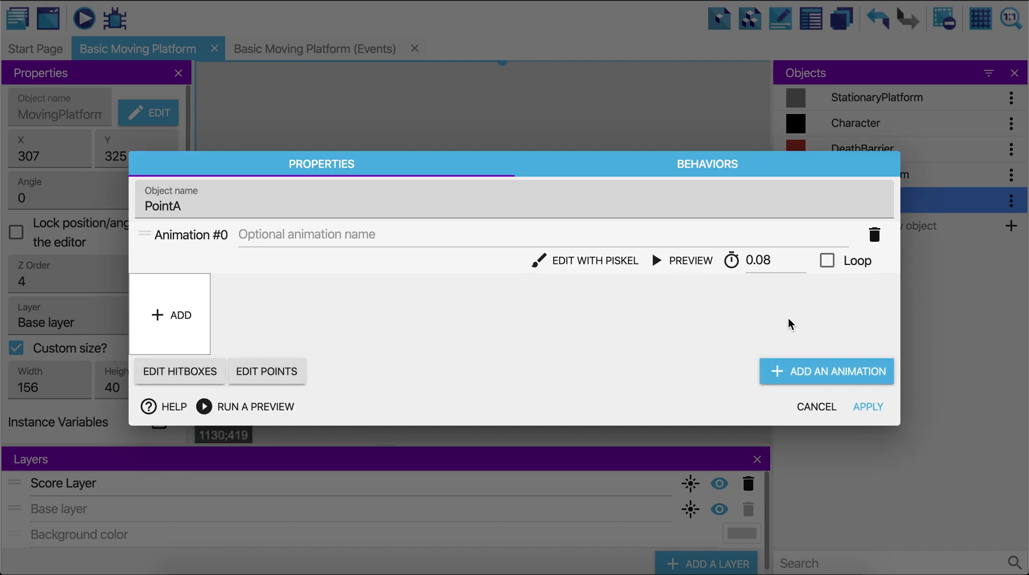
Edit PointA's animation in Piskel, resizing the canvas to 100 by 160 px and filling it with the palette red #d23311.
click(596, 266)
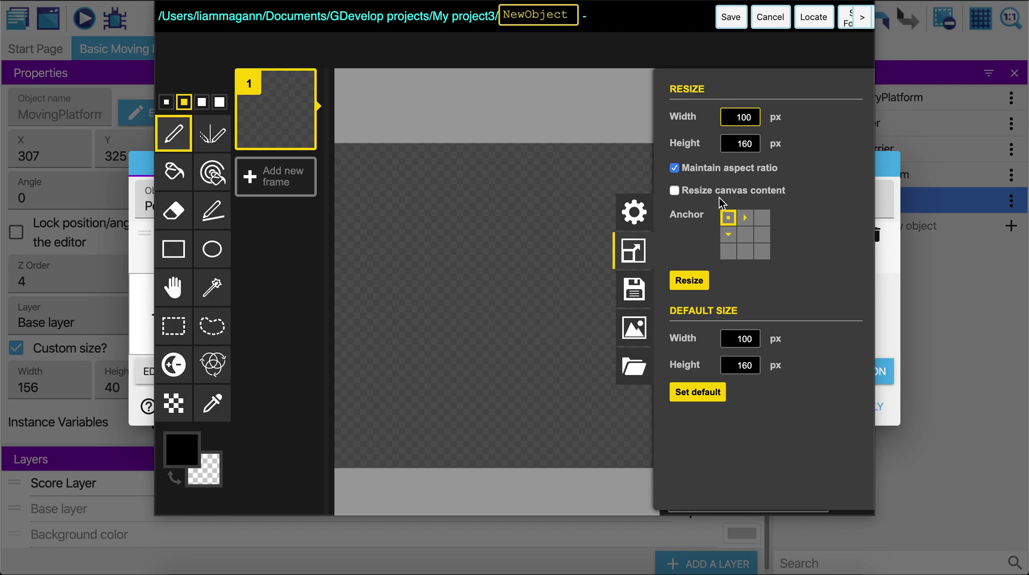
click(690, 281)
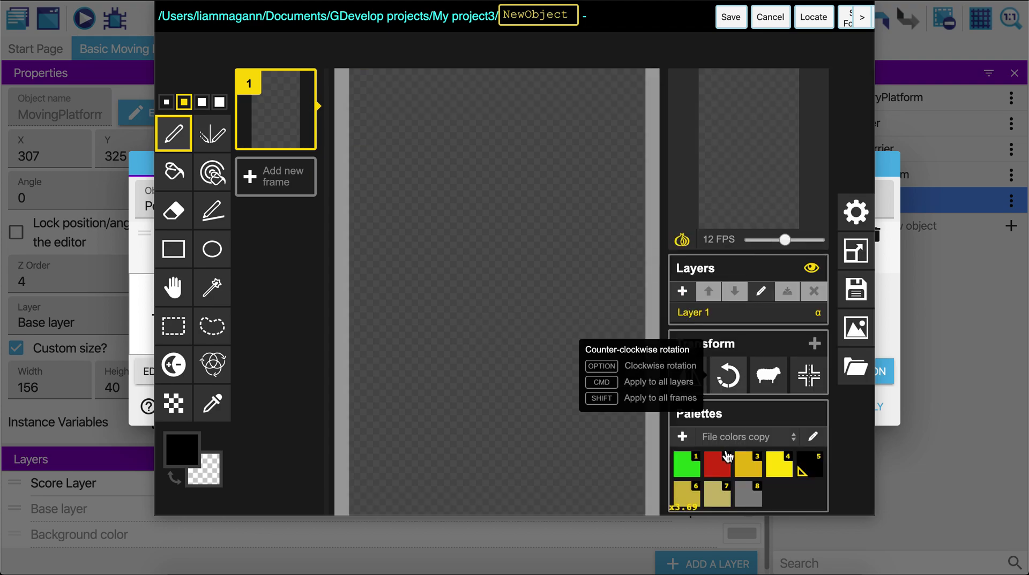
click(717, 465)
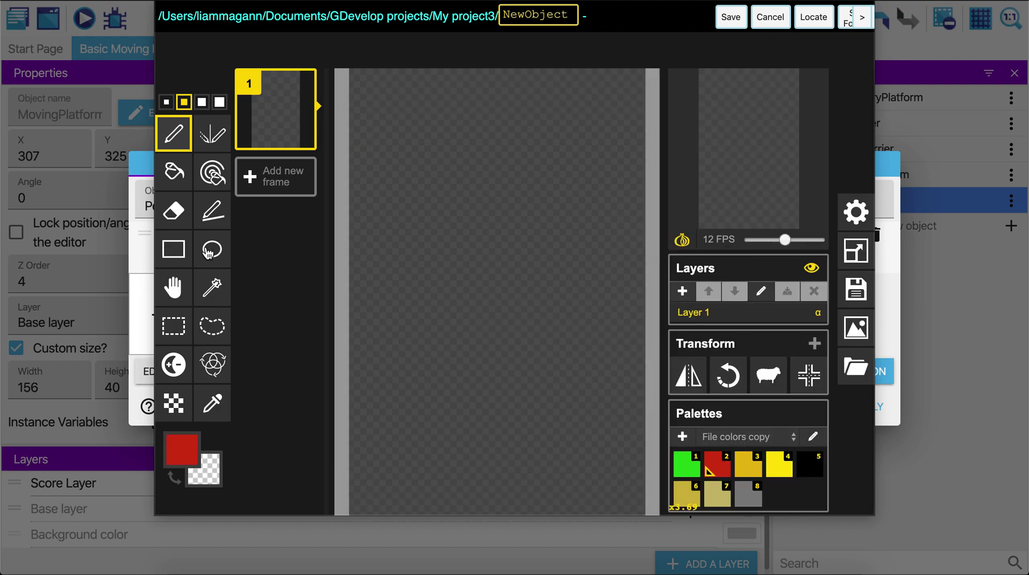
click(185, 184)
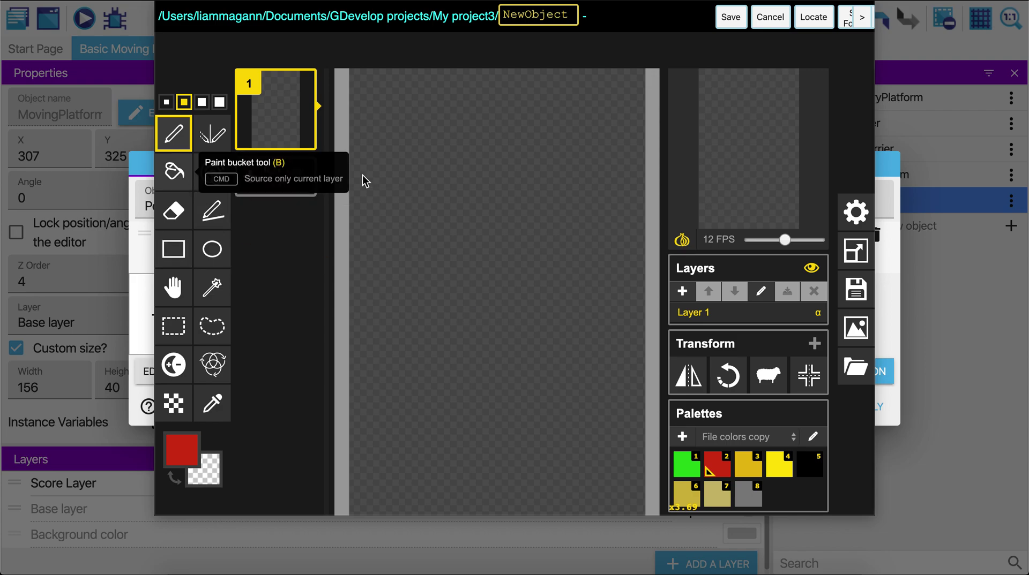
Draw a white (#ffffff) letter A on the red canvas with the Pen tool, and save the drawing to the PointA object.
click(183, 449)
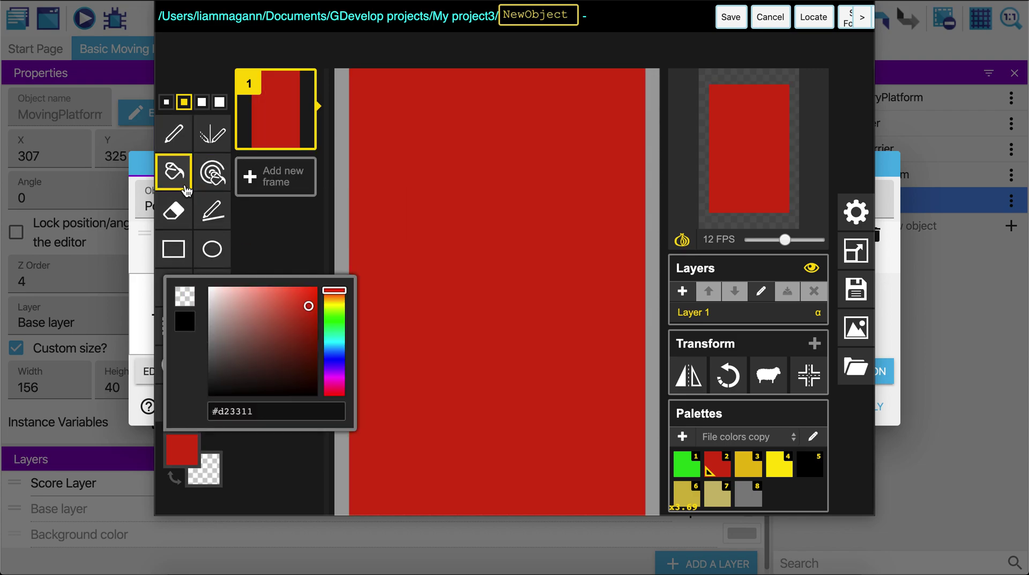
click(185, 298)
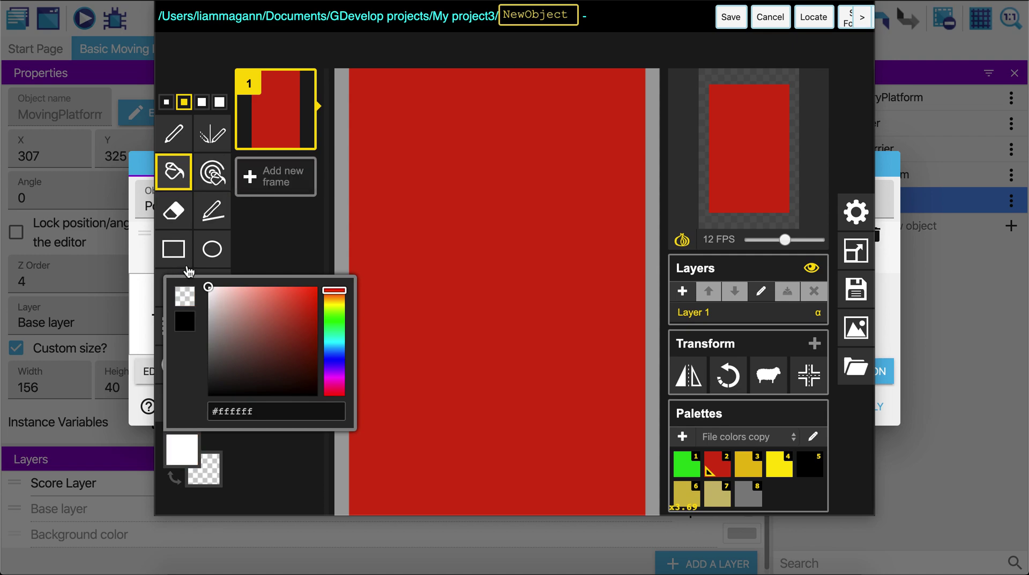
click(172, 140)
drag(477, 162, 459, 346)
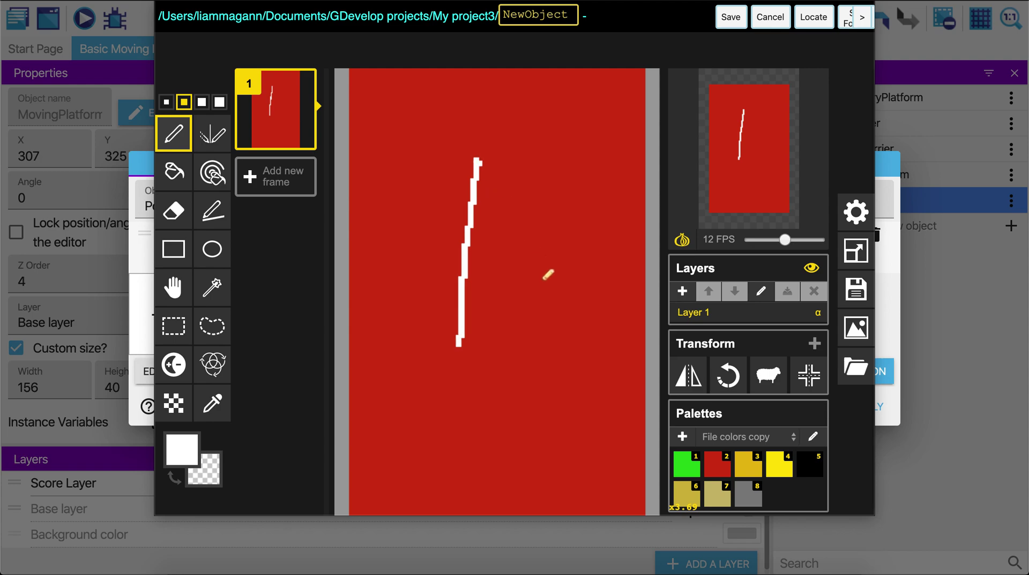
drag(476, 159, 551, 312)
drag(460, 254, 517, 232)
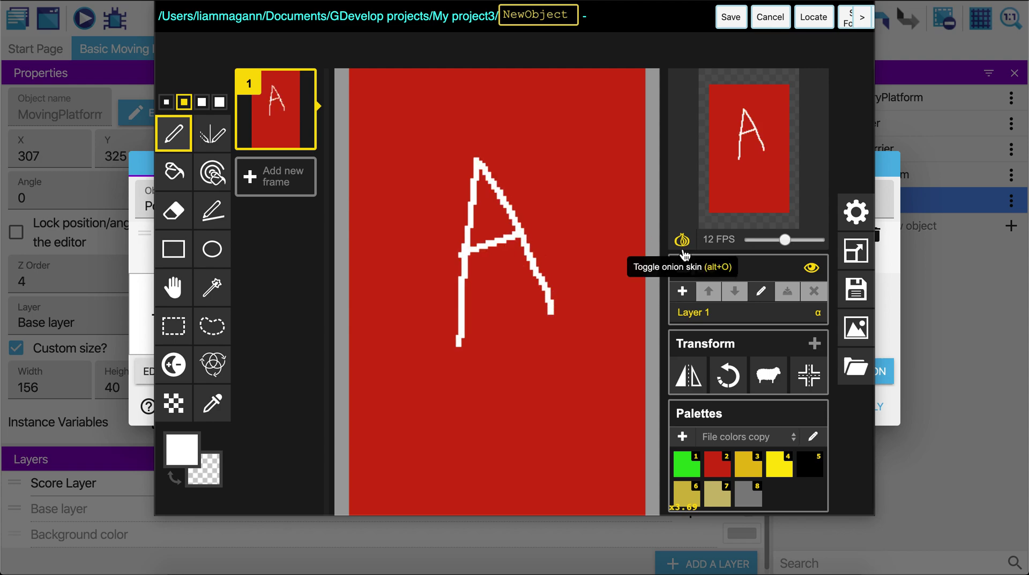
click(731, 19)
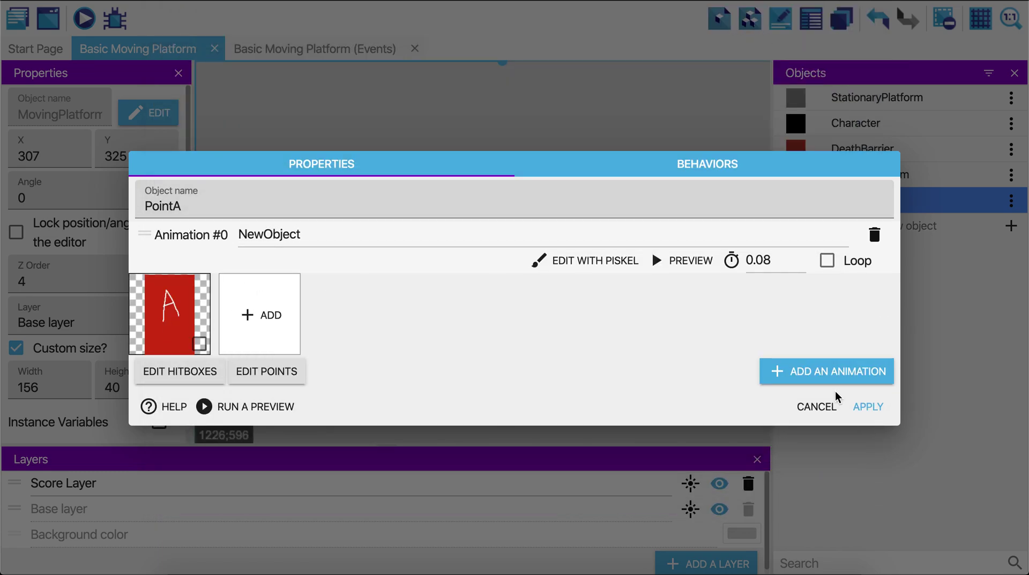
click(862, 409)
Place a PointA instance above the moving platform at about X 322, Y 194, resize it to about 60 by 60, and open its width for editing.
drag(793, 201, 471, 229)
click(500, 254)
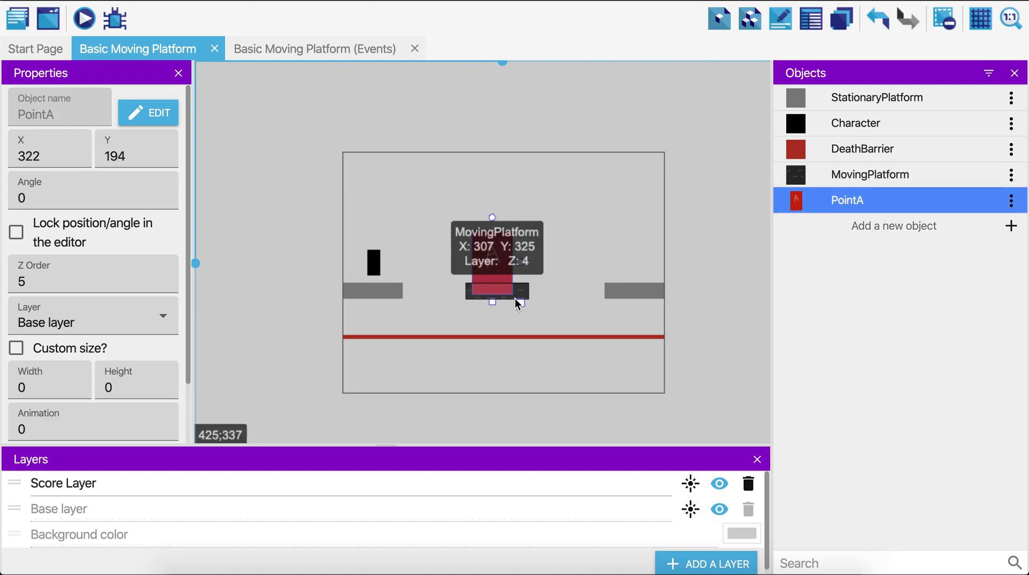
drag(510, 272, 500, 243)
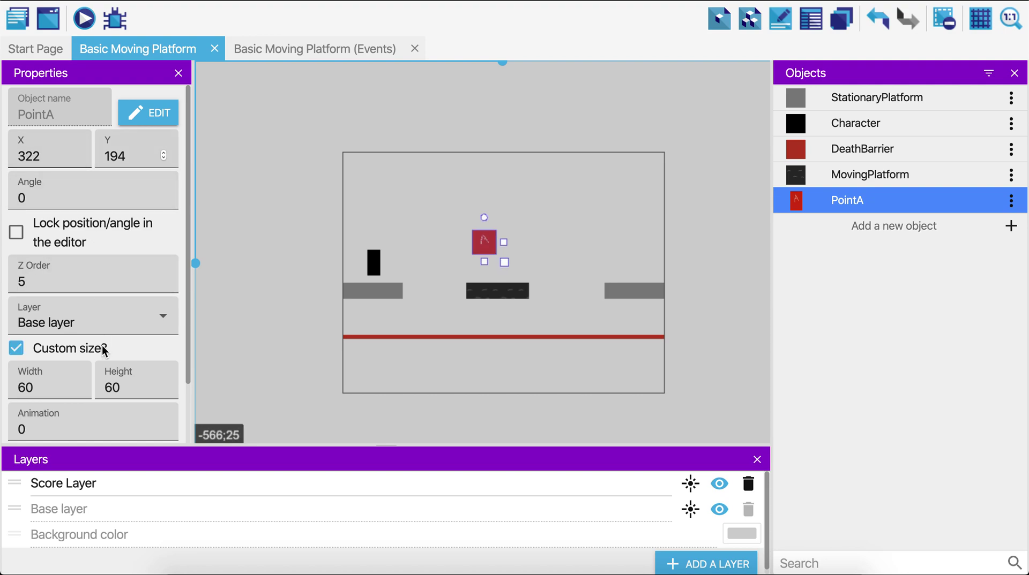
double_click(56, 389)
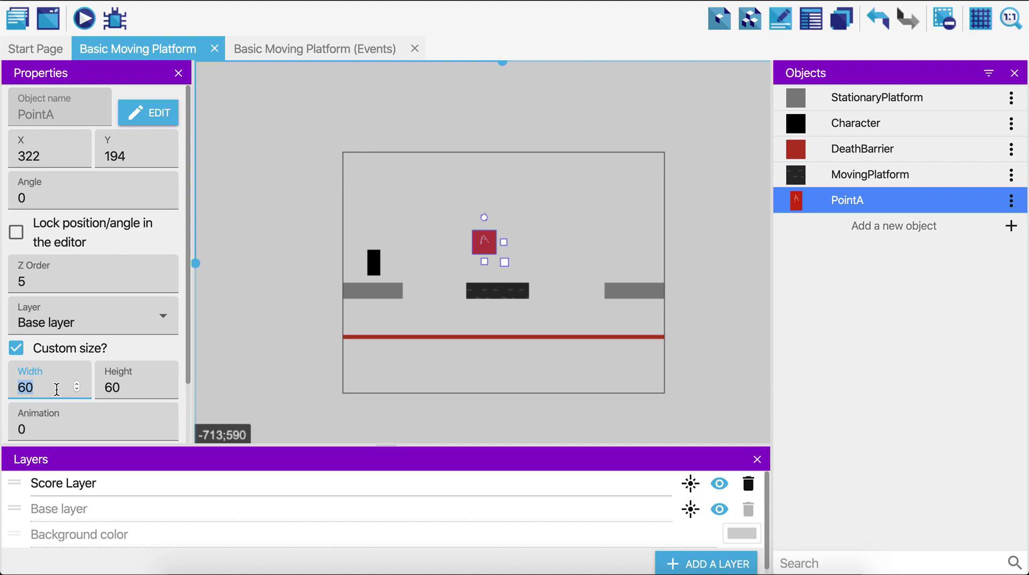
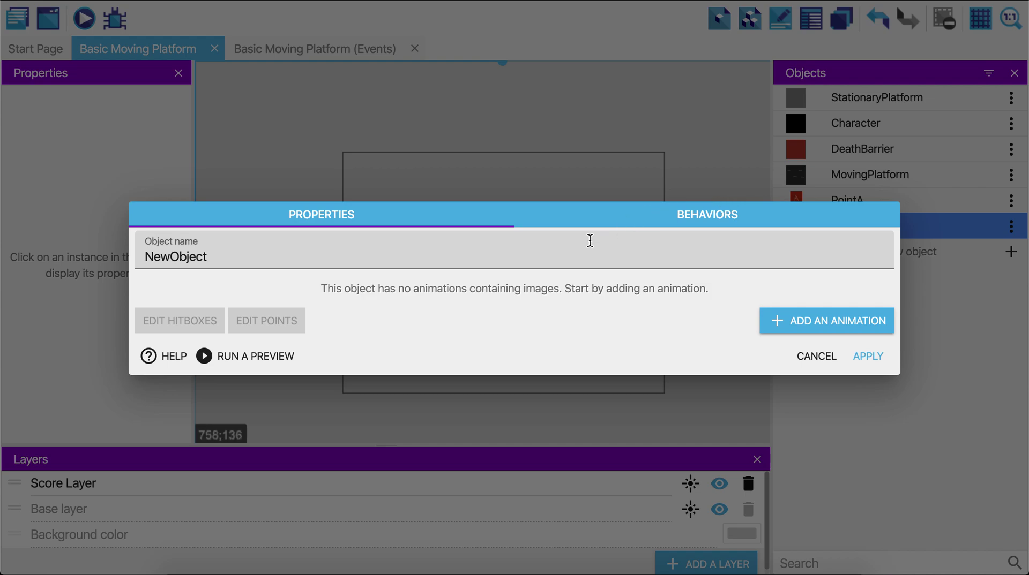
Name the new object PointB and add an animation to it, opened for drawing in Piskel.
text(PointB)
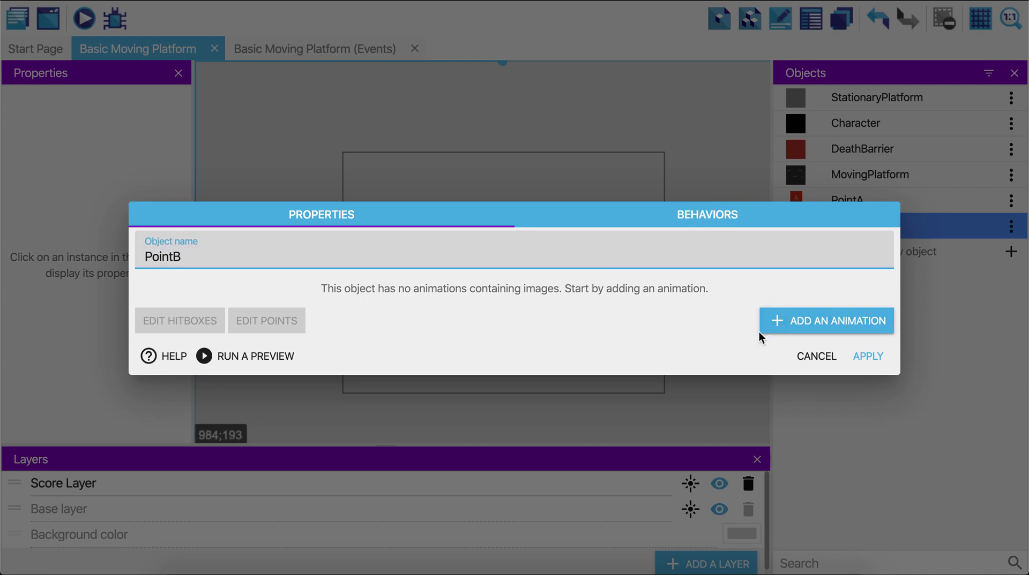
click(818, 325)
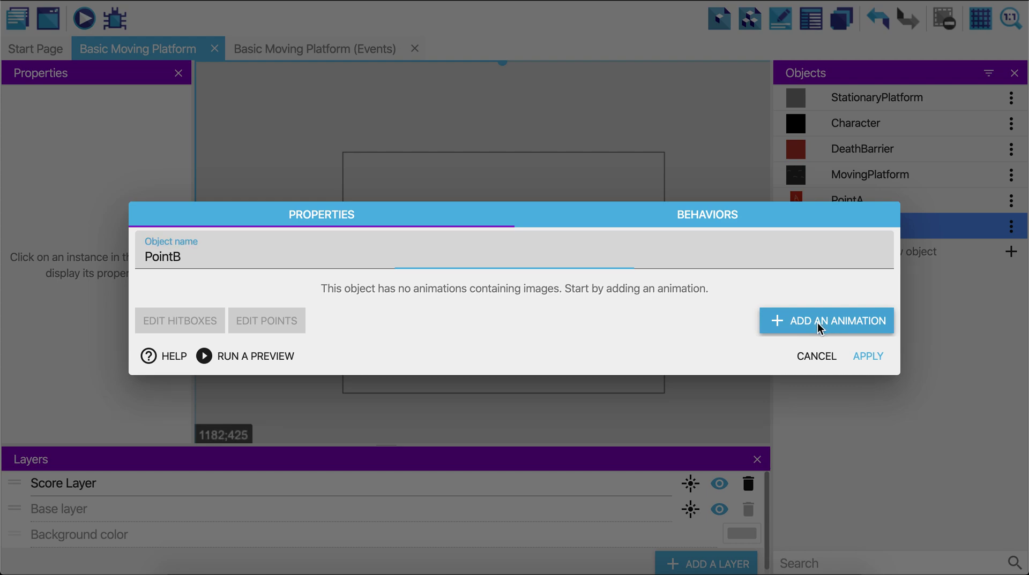
click(588, 262)
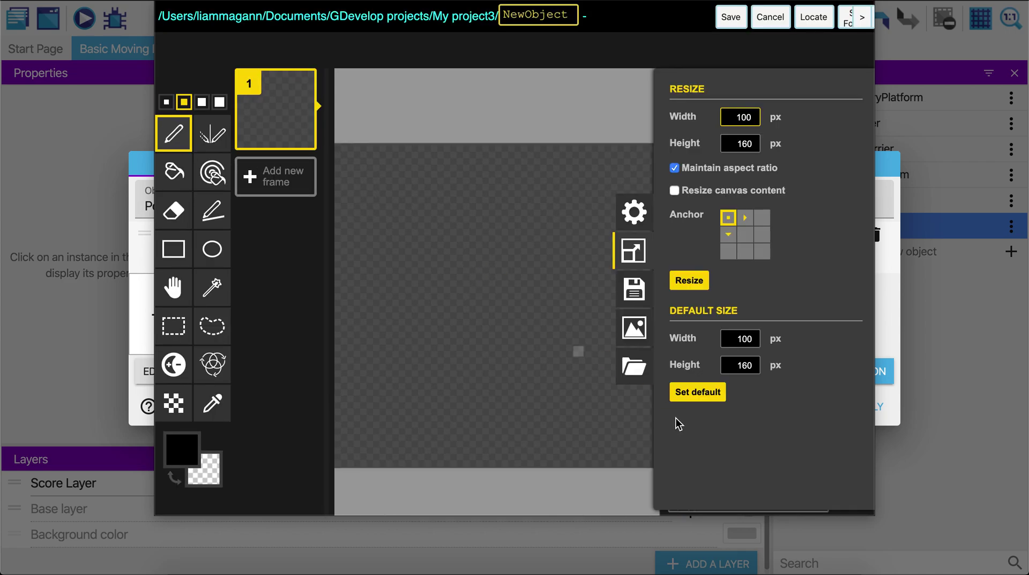
Set the default canvas size to 100 by 160 px and fill PointB's current canvas with the palette red #d23311.
click(695, 393)
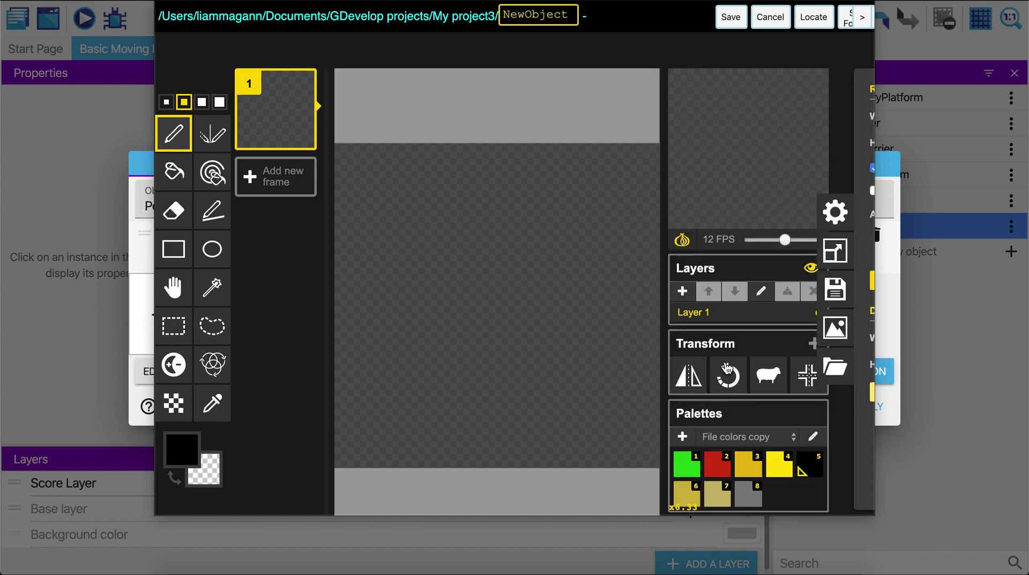
click(717, 464)
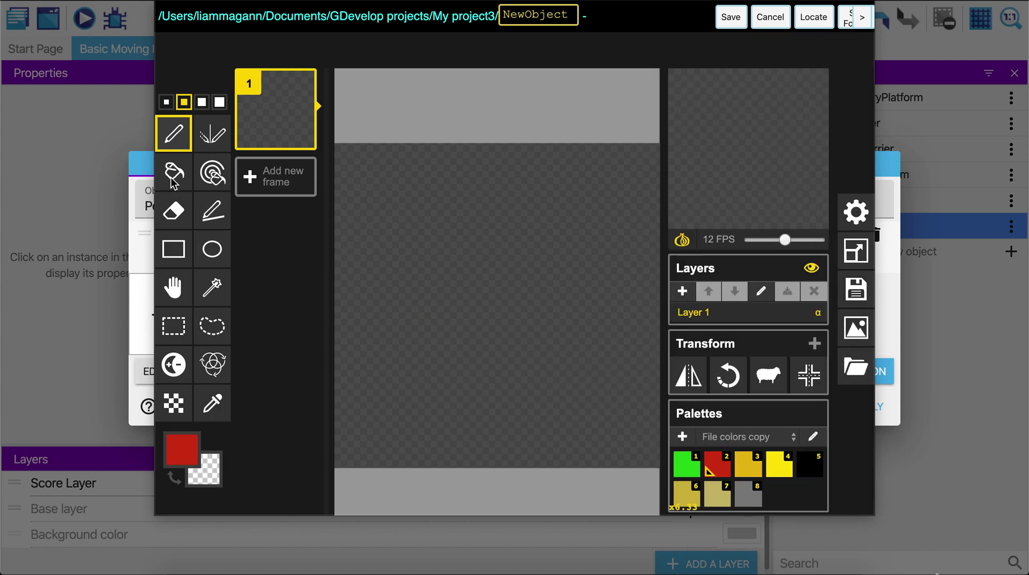
key(b)
click(378, 238)
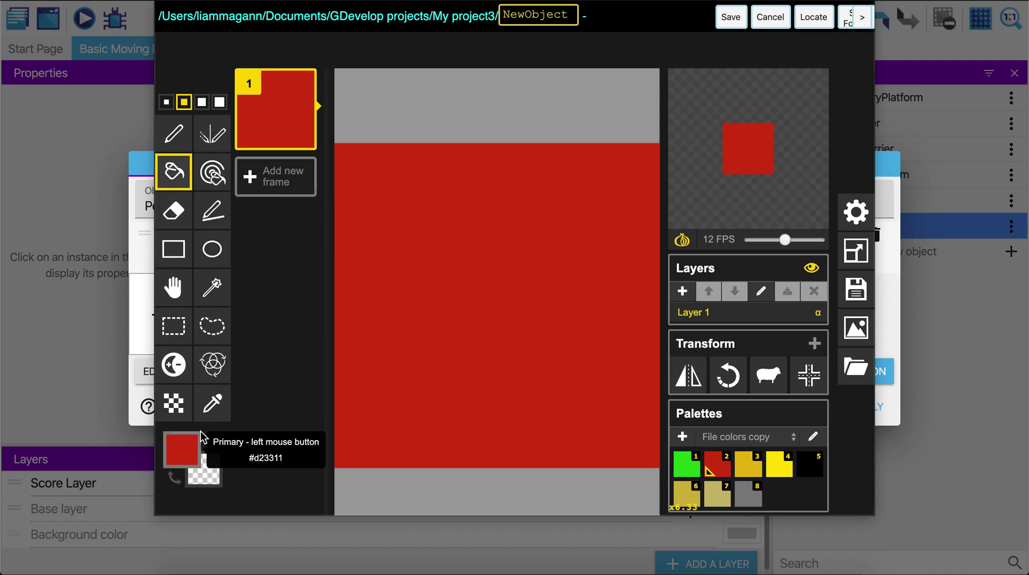
Draw a white (#ffffff) letter B on the red canvas with the Pen tool, and save the drawing to the PointB object.
click(182, 448)
click(210, 289)
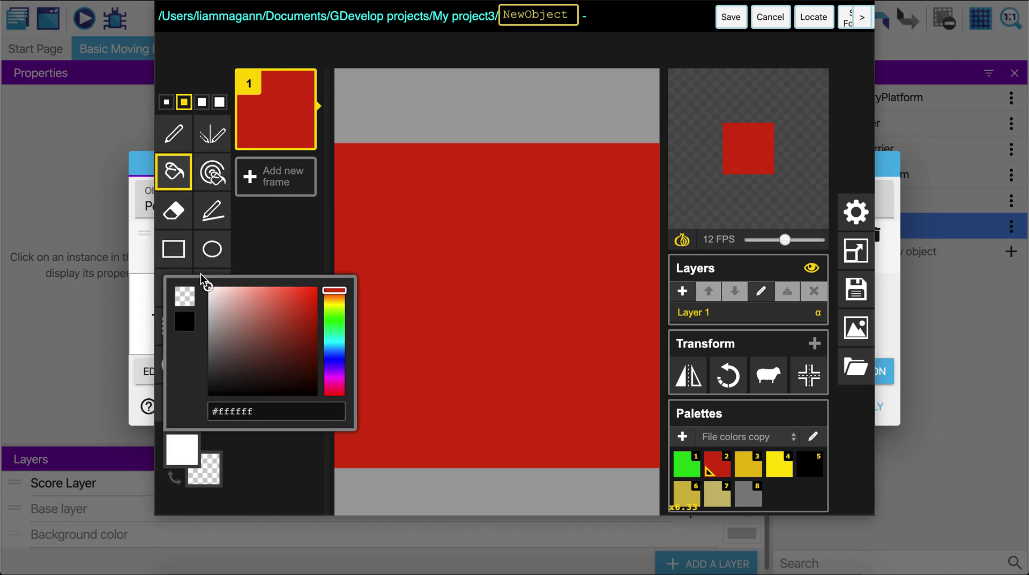
click(174, 133)
mouse_move(430, 204)
mouse_down()
mouse_move(431, 366)
mouse_move(428, 170)
mouse_move(432, 205)
mouse_move(466, 189)
mouse_move(489, 246)
mouse_move(451, 281)
mouse_move(498, 264)
mouse_move(576, 313)
mouse_move(523, 368)
mouse_move(442, 361)
mouse_up()
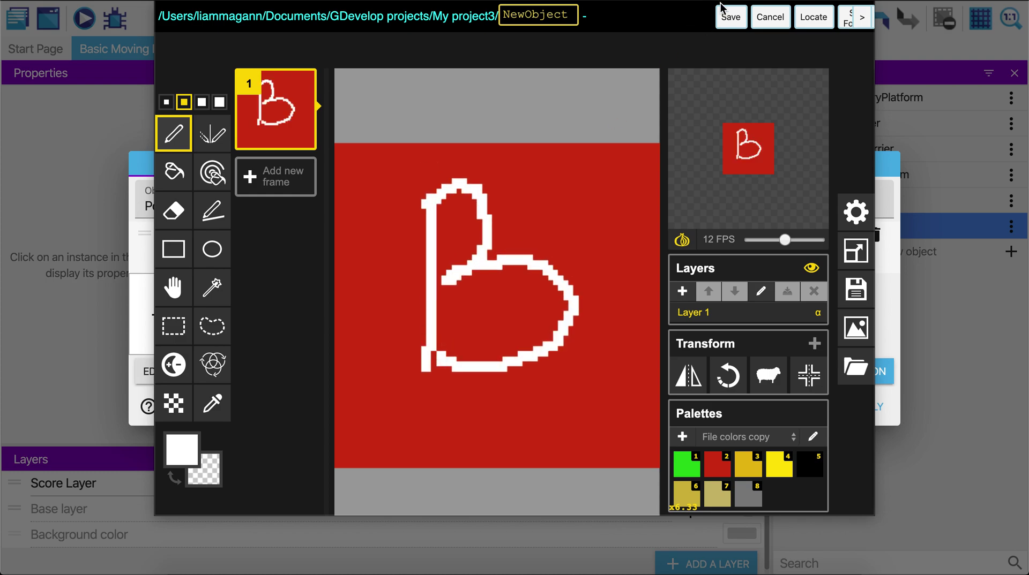
click(730, 17)
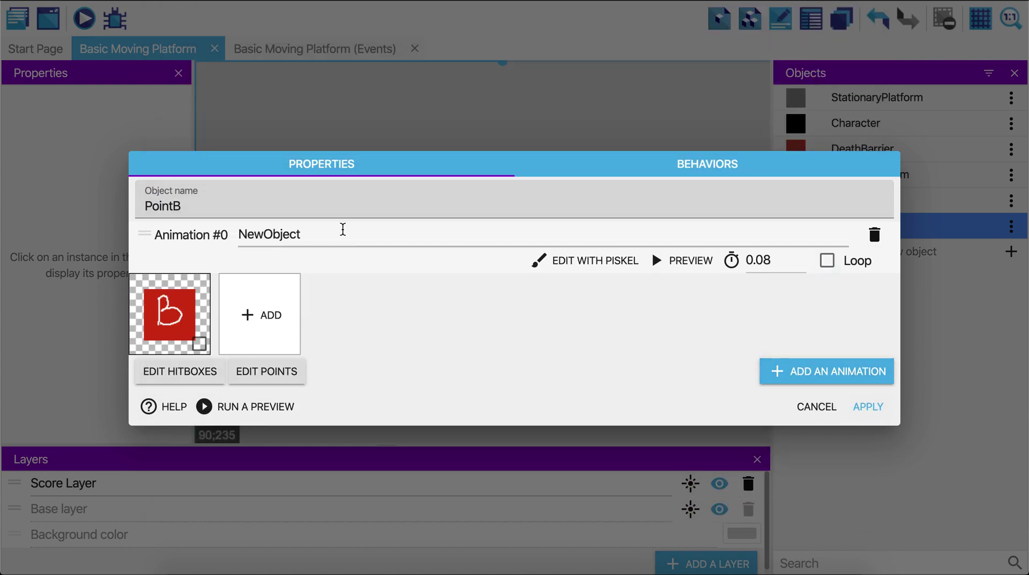
click(865, 409)
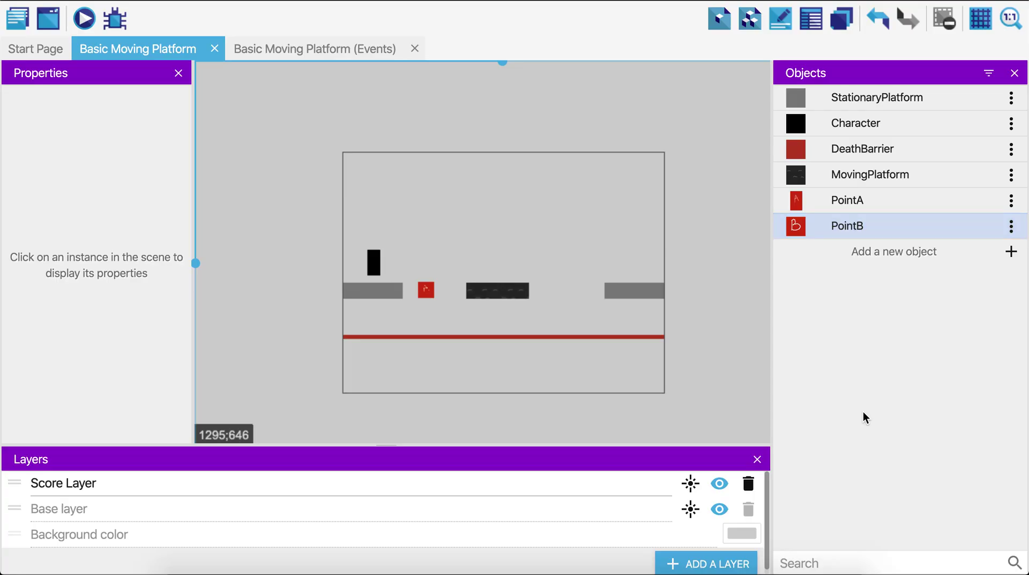
Place a PointB instance between the moving platform and the right stationary platform at about X 524, Y 312, with a custom size of 40 by 40.
drag(811, 235, 565, 292)
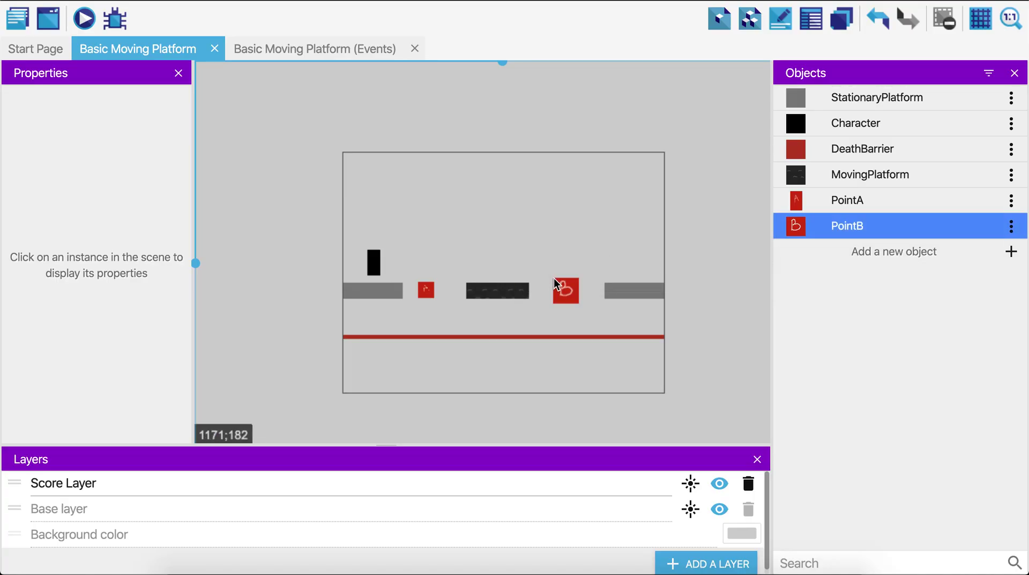
click(572, 295)
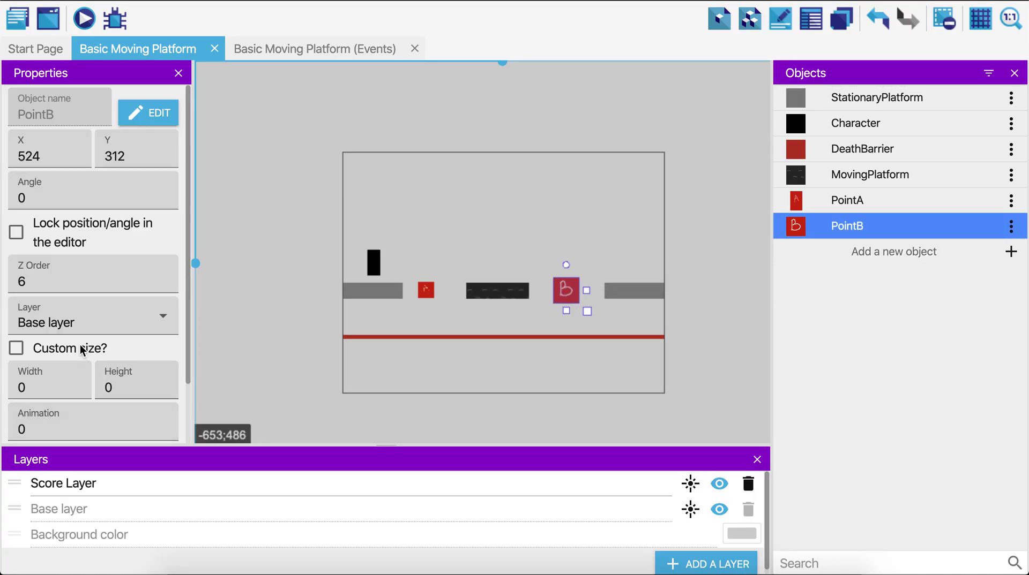
click(16, 348)
click(16, 348)
click(16, 348)
double_click(25, 383)
text(40)
key(Tab)
text(40)
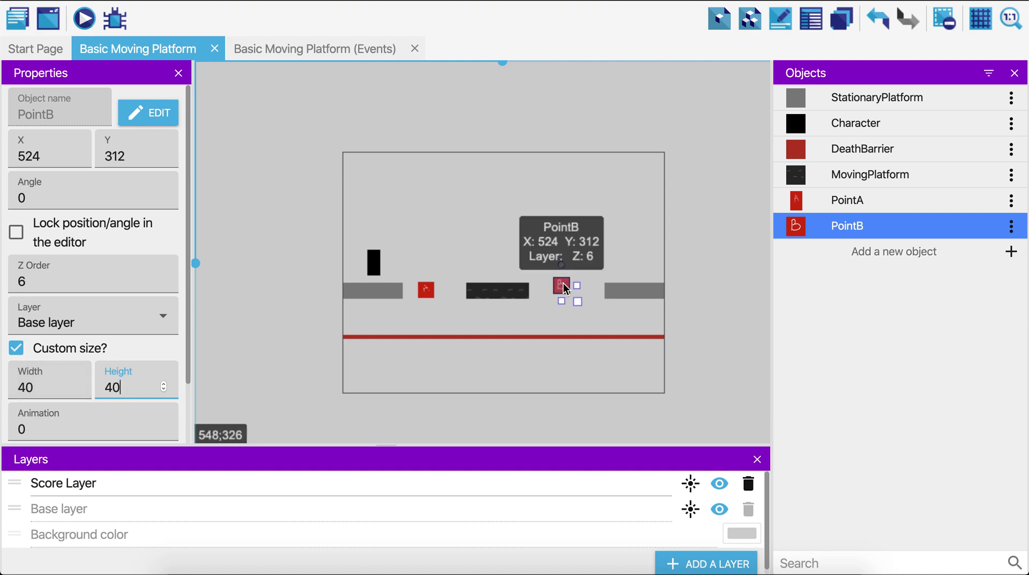
Move the PointB instance beside the right stationary platform at about X 586, and set its Y to 325.
drag(560, 284, 586, 288)
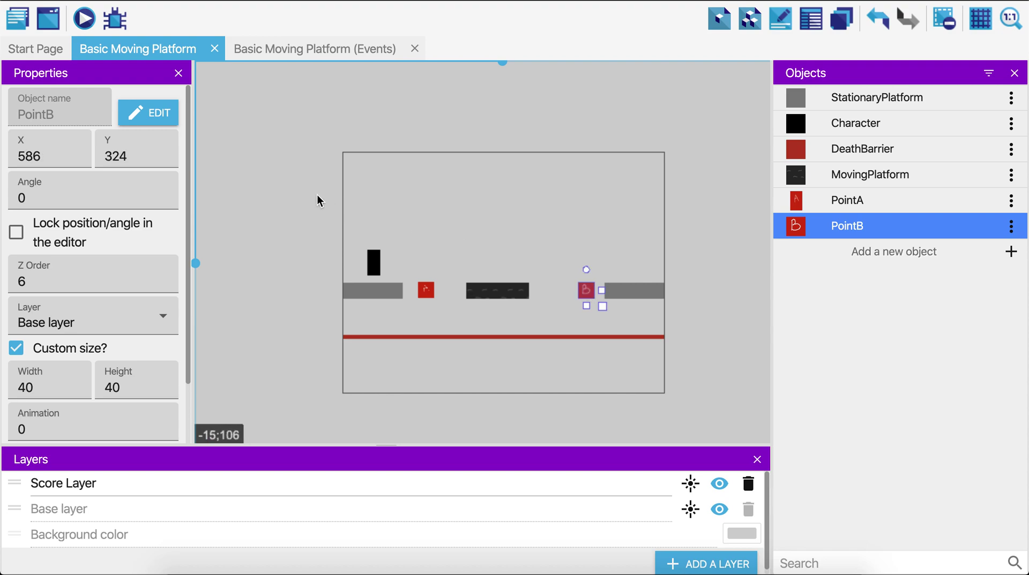
click(138, 154)
key(BackSpace)
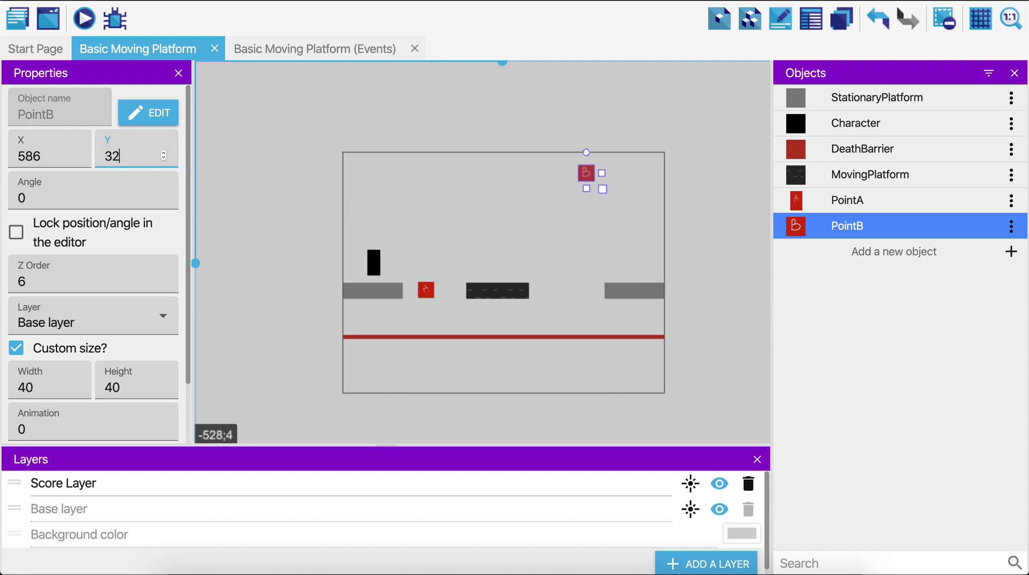
text(5)
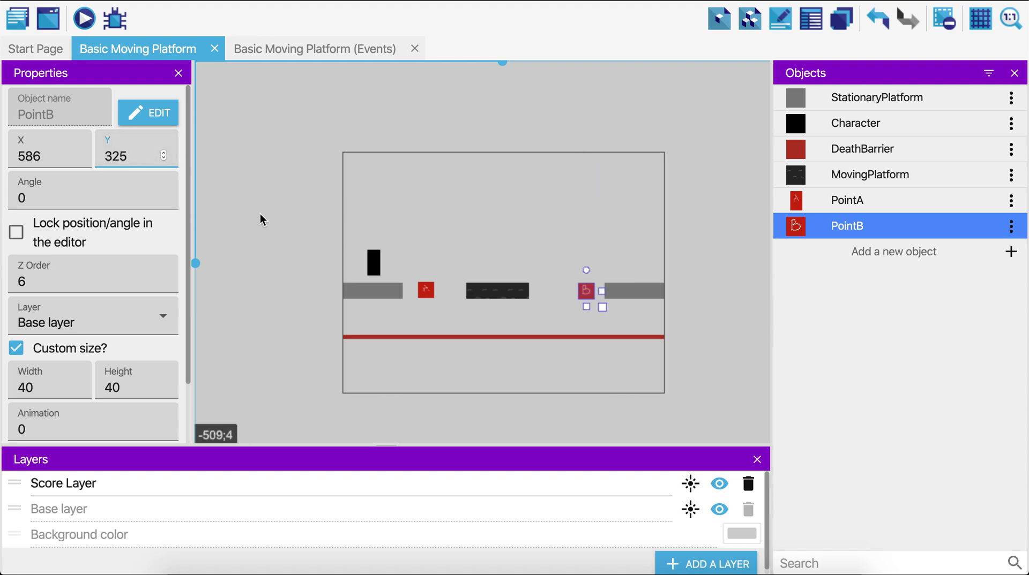
Set the PointA instance's Y to 325, and lower the Character onto the left stationary platform at about Y 256.
click(426, 291)
click(126, 157)
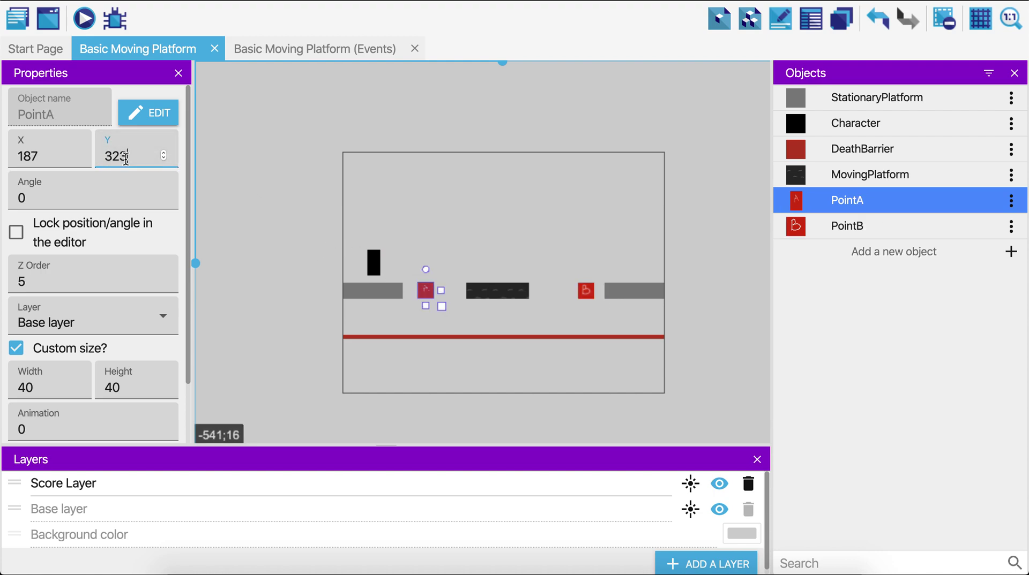
key(BackSpace)
text(5)
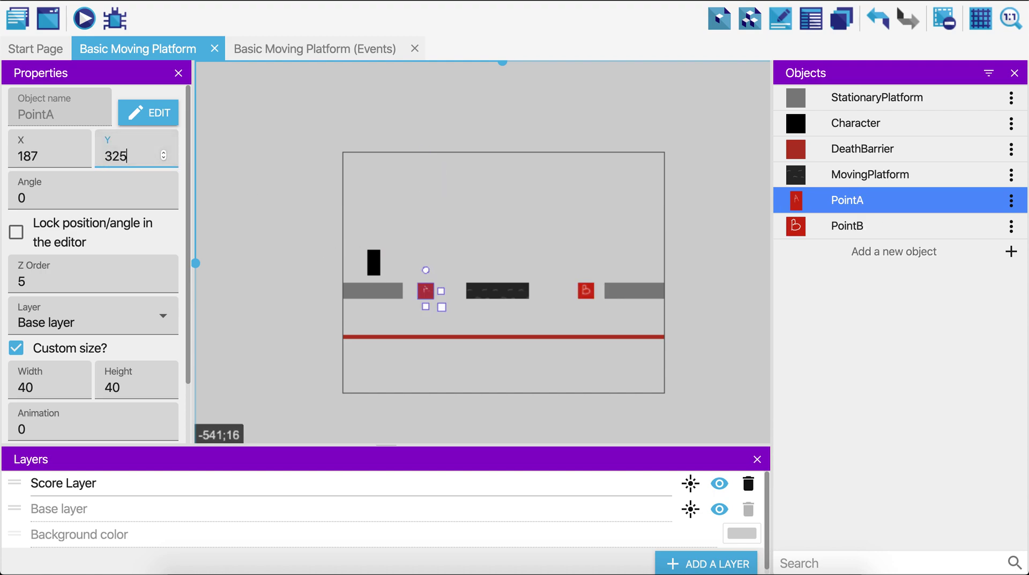
click(252, 280)
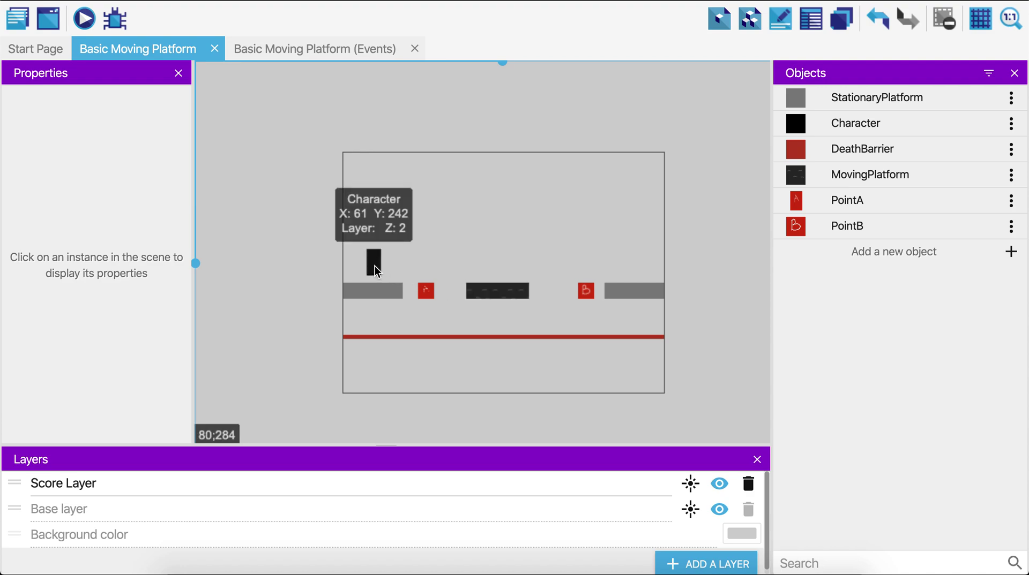
drag(374, 266, 374, 273)
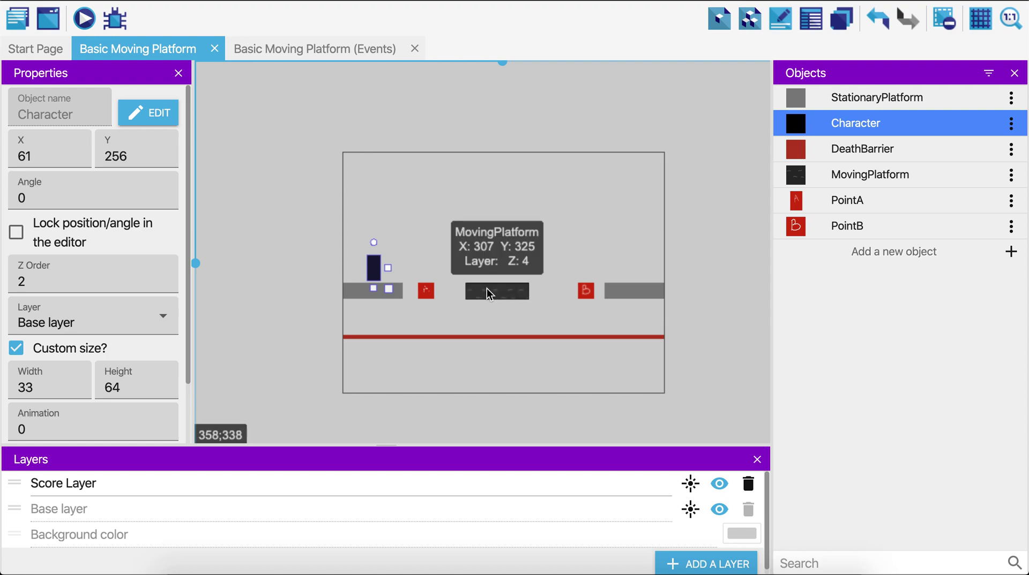
Move the MovingPlatform instance against PointA, and across the gap until it overlaps PointB.
click(464, 290)
drag(464, 290, 435, 289)
click(410, 319)
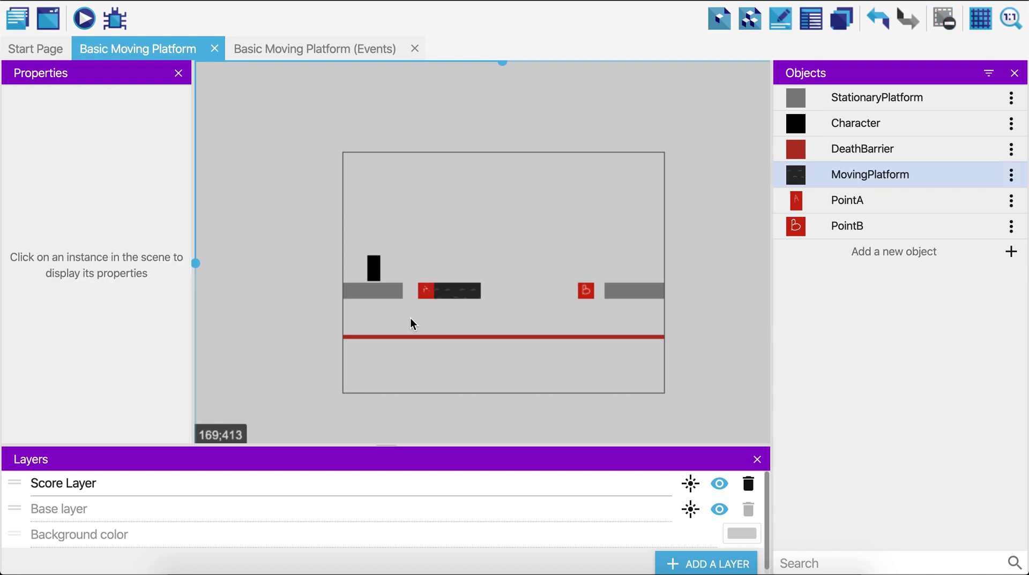
drag(456, 290, 558, 289)
click(458, 312)
click(451, 303)
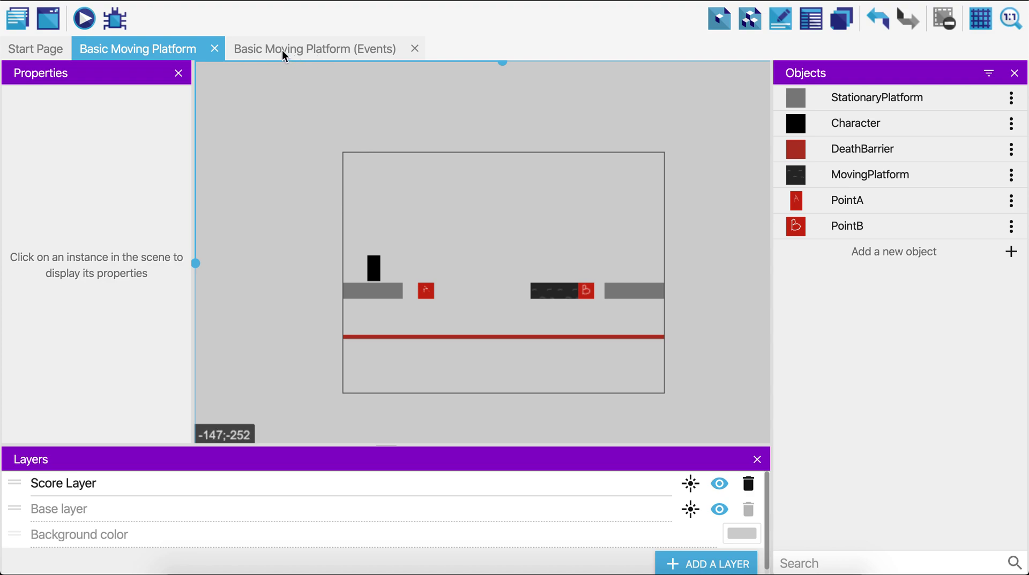
Add an event to the scene's event sheet with the condition that MovingPlatform is in collision with PointA.
click(306, 49)
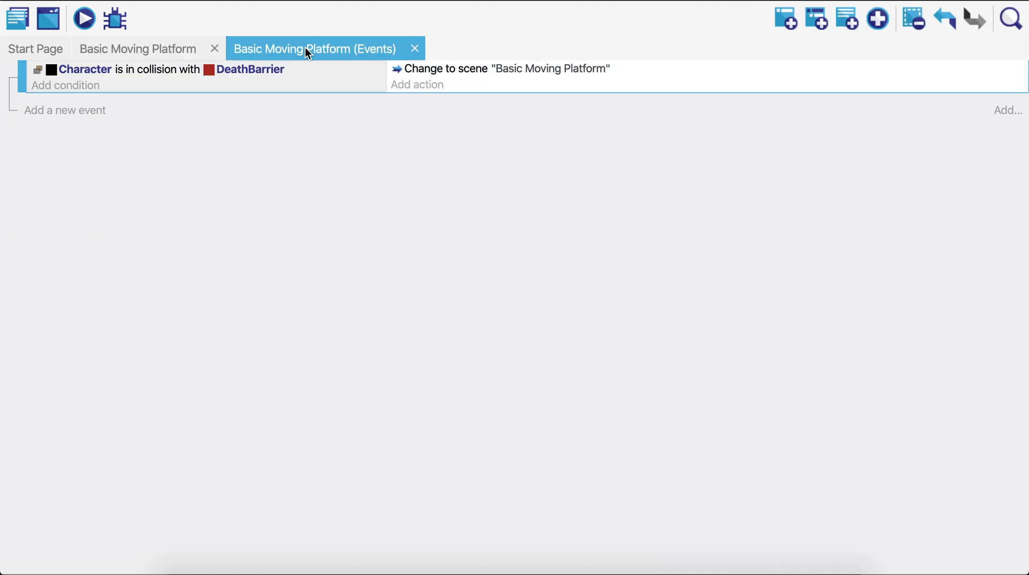
click(79, 111)
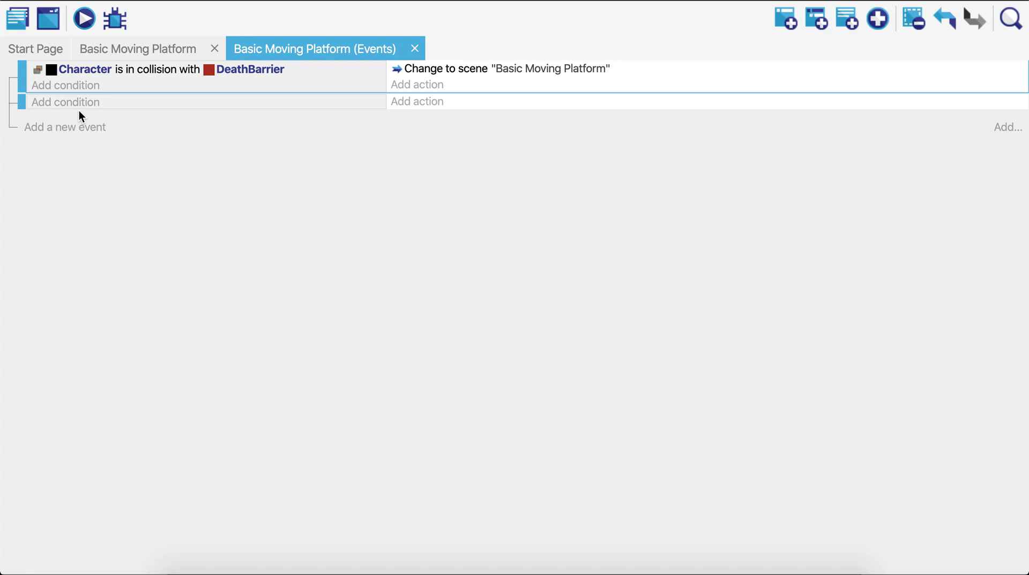
click(47, 101)
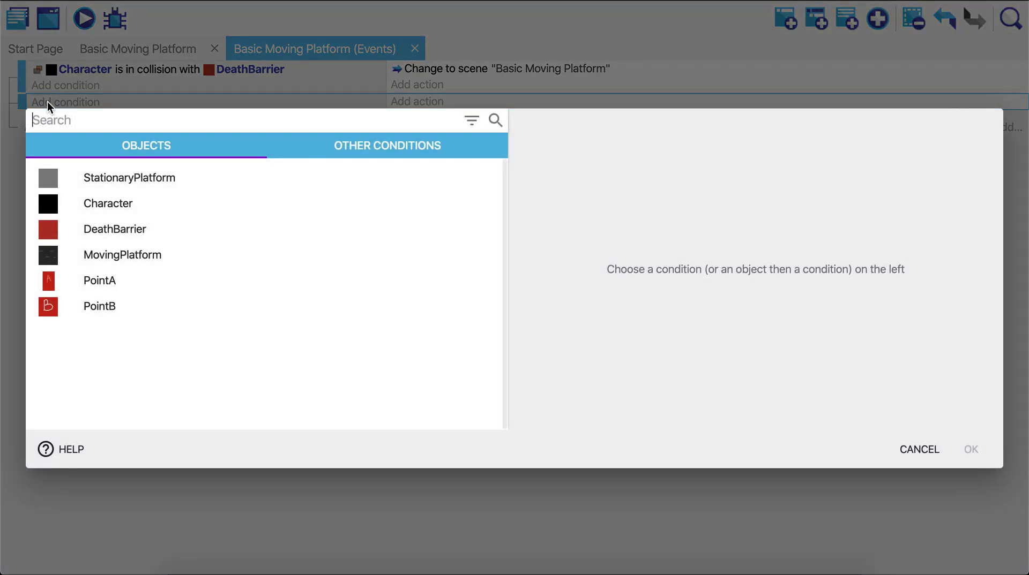
click(98, 256)
text(col)
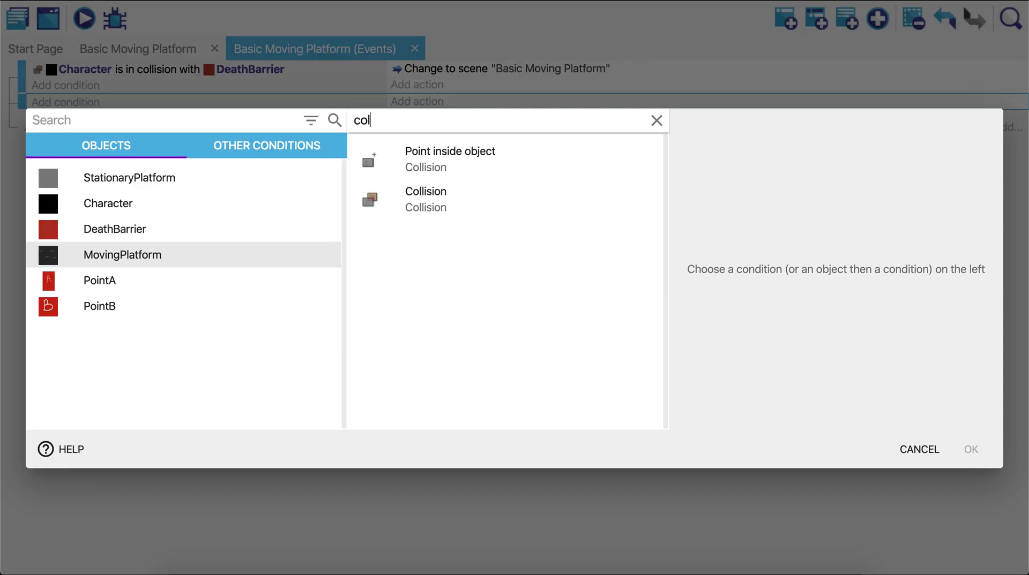
text(l)
click(400, 201)
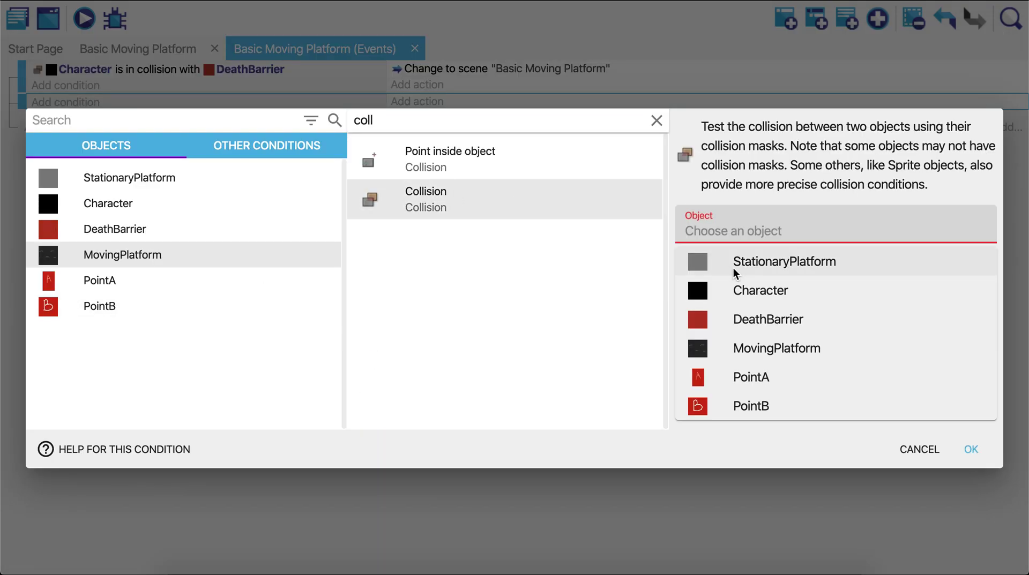
click(773, 378)
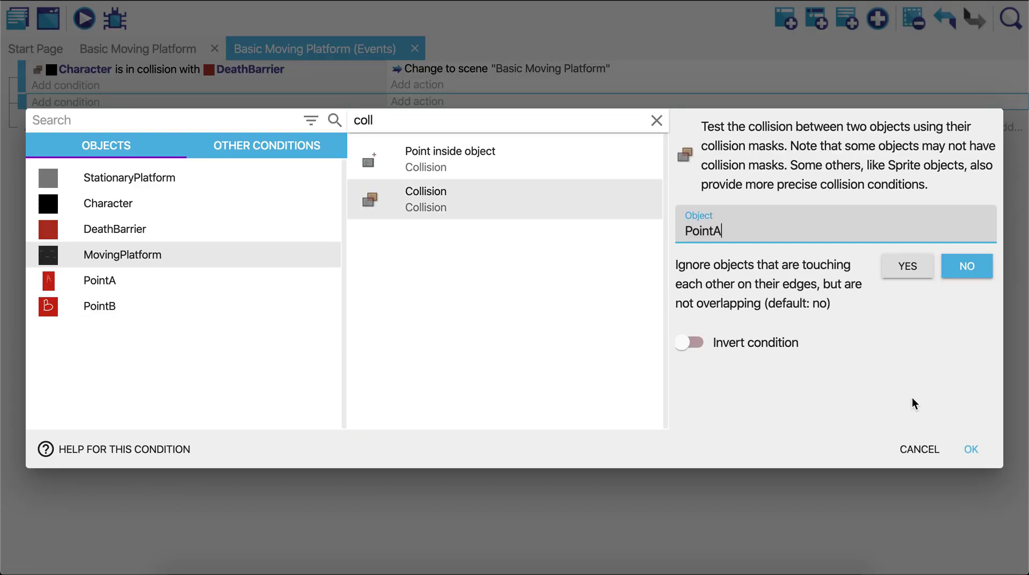
click(969, 450)
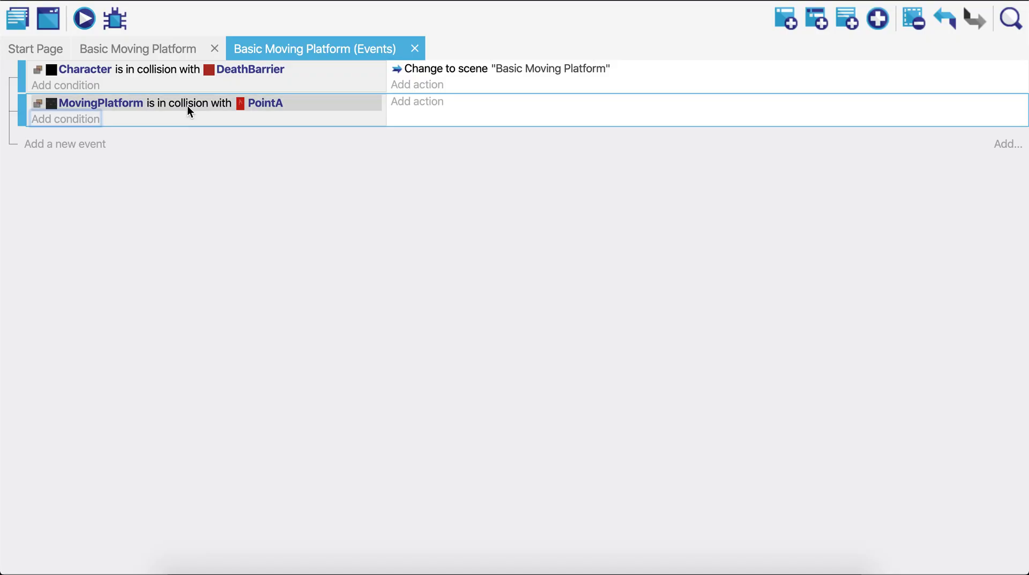
Give the PointA collision event an action that moves MovingPlatform toward the object PointB with a permanent force.
click(429, 103)
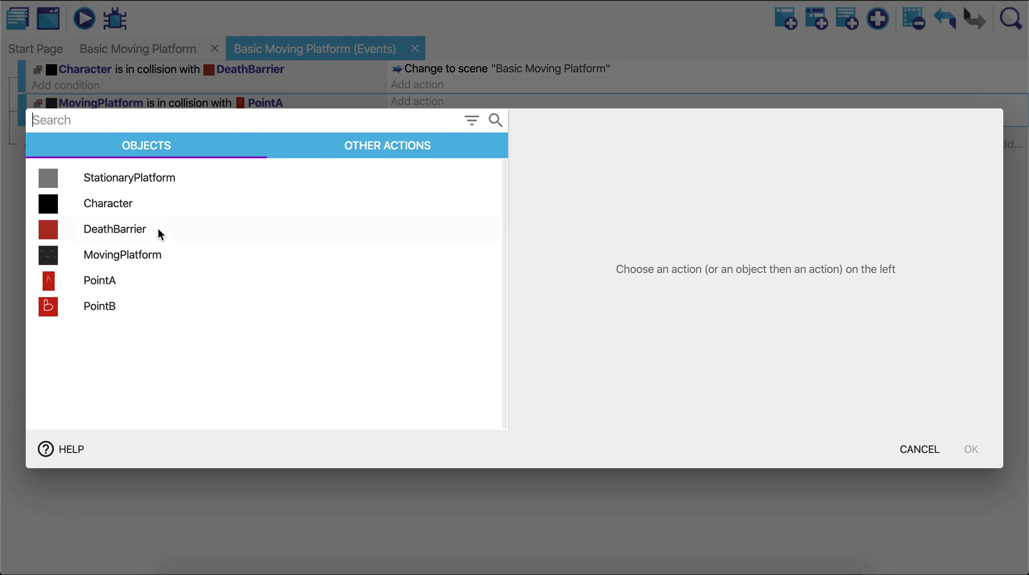
click(91, 255)
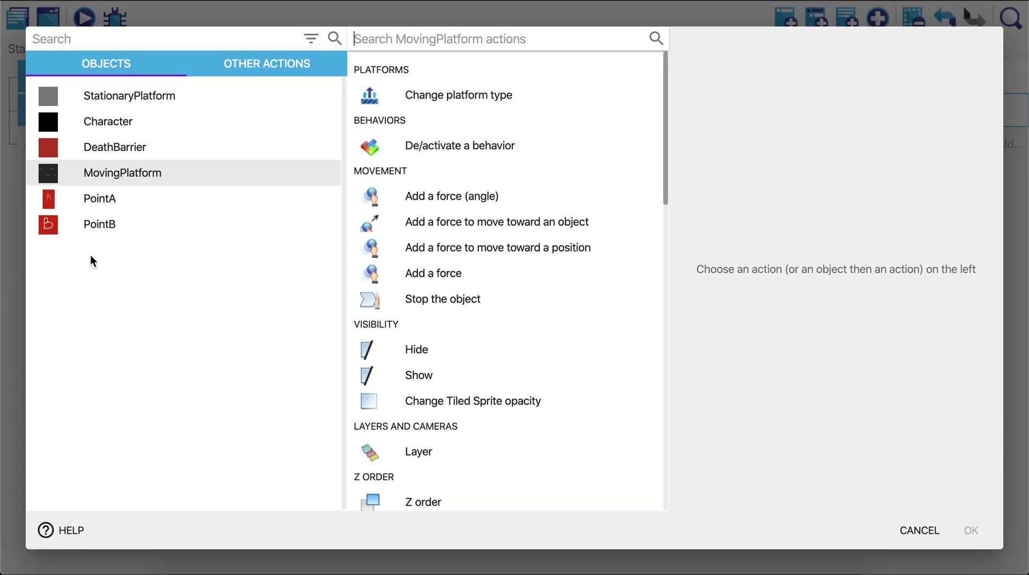
click(423, 40)
text(forc)
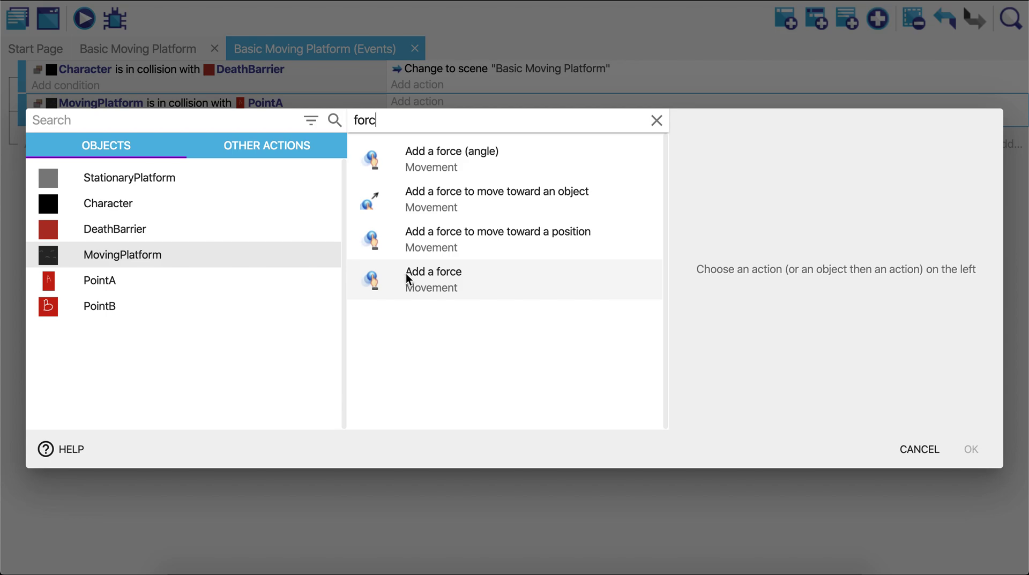
click(453, 195)
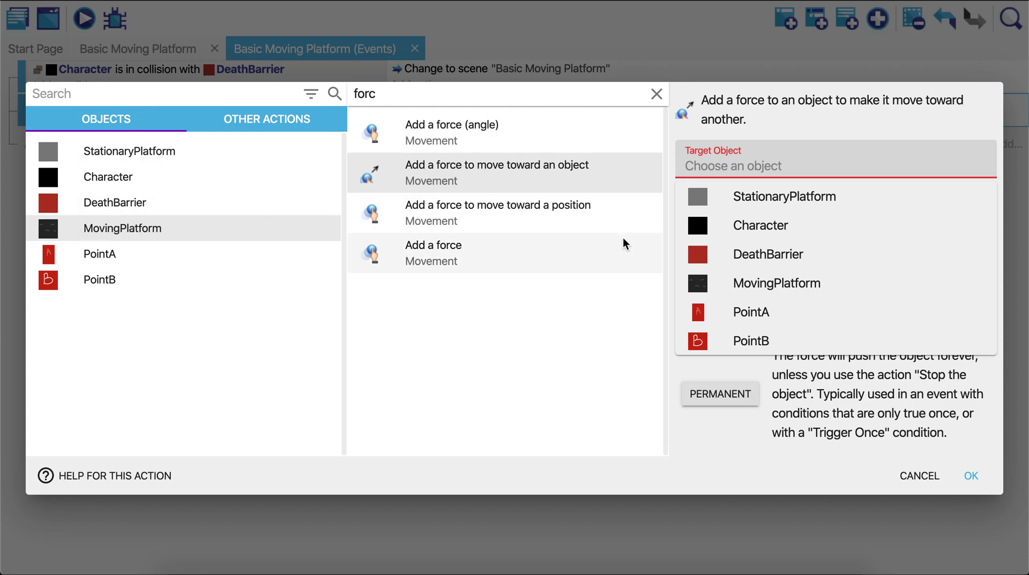
click(750, 341)
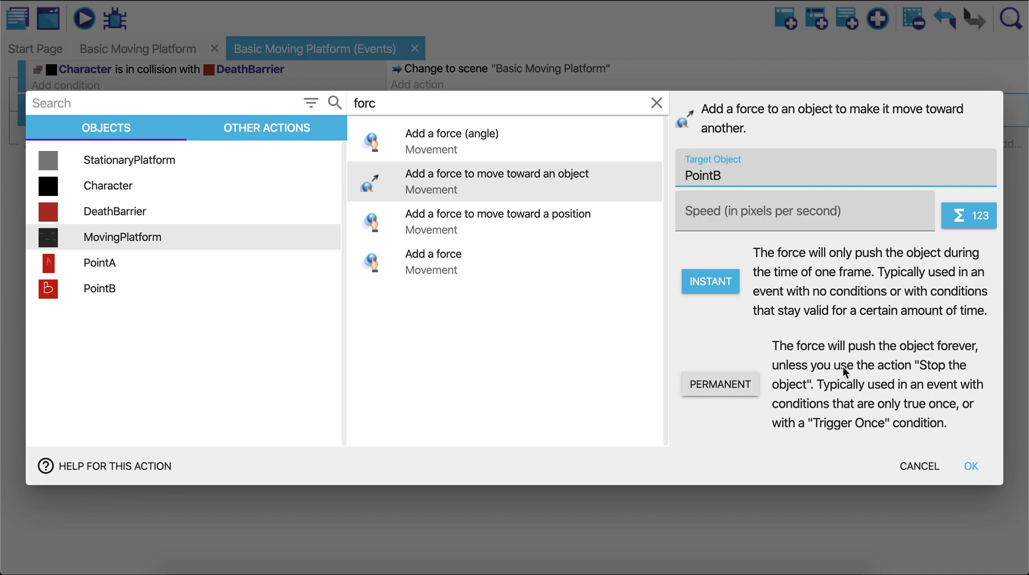
click(724, 388)
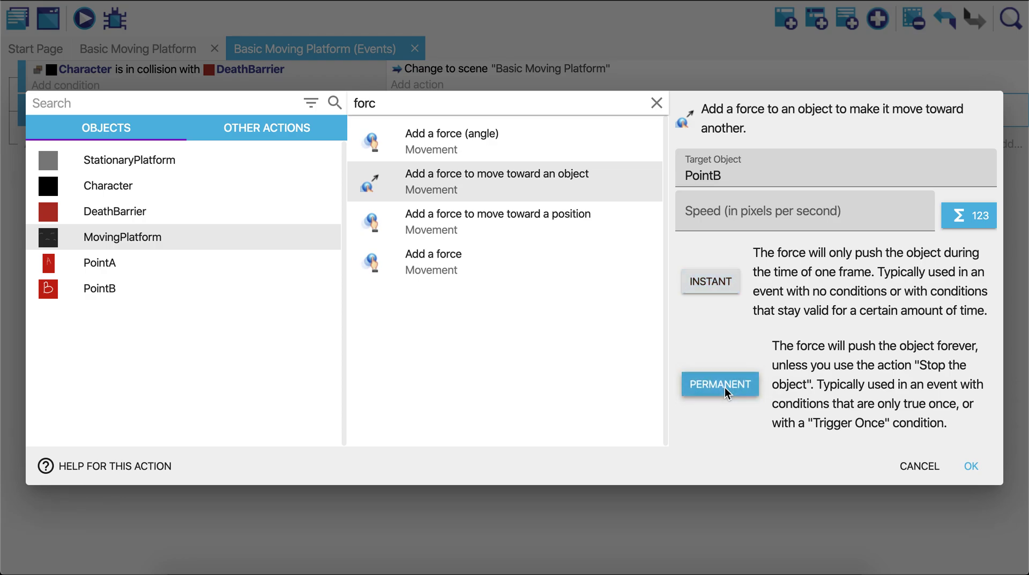
click(971, 466)
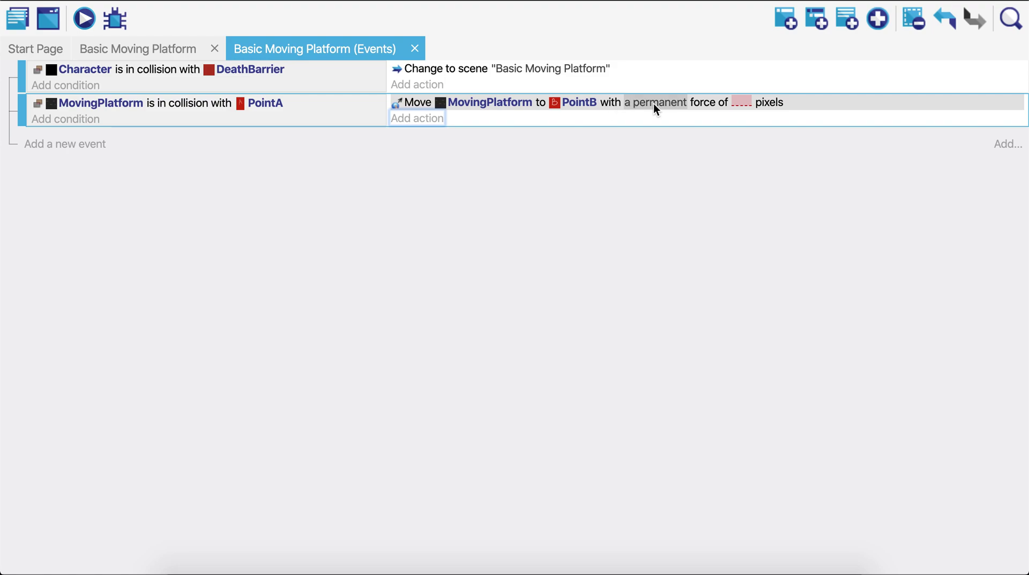
Set the speed of MovingPlatform's force toward PointB to 100 pixels per second, keeping the force permanent.
click(739, 101)
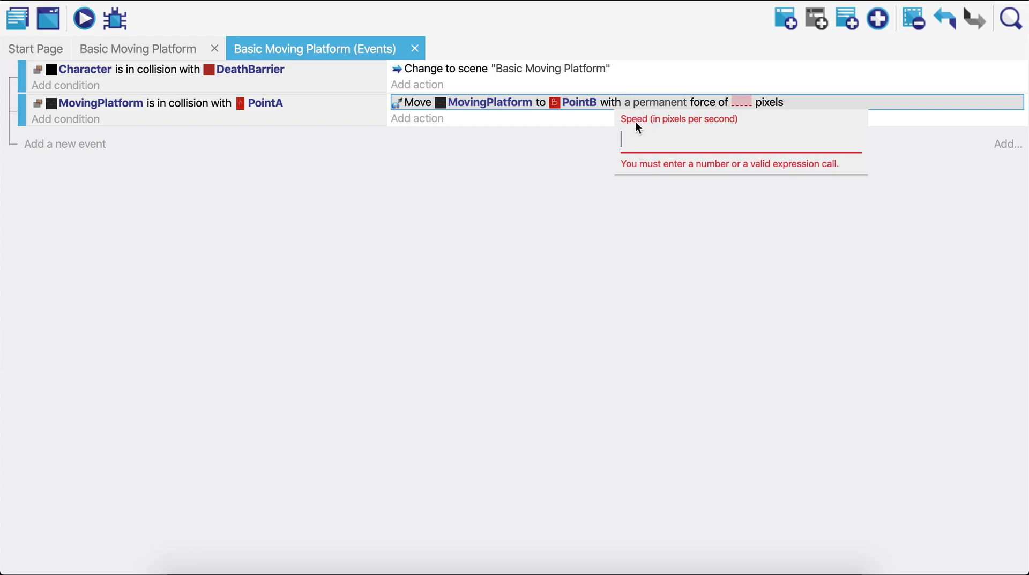
text(100)
click(620, 233)
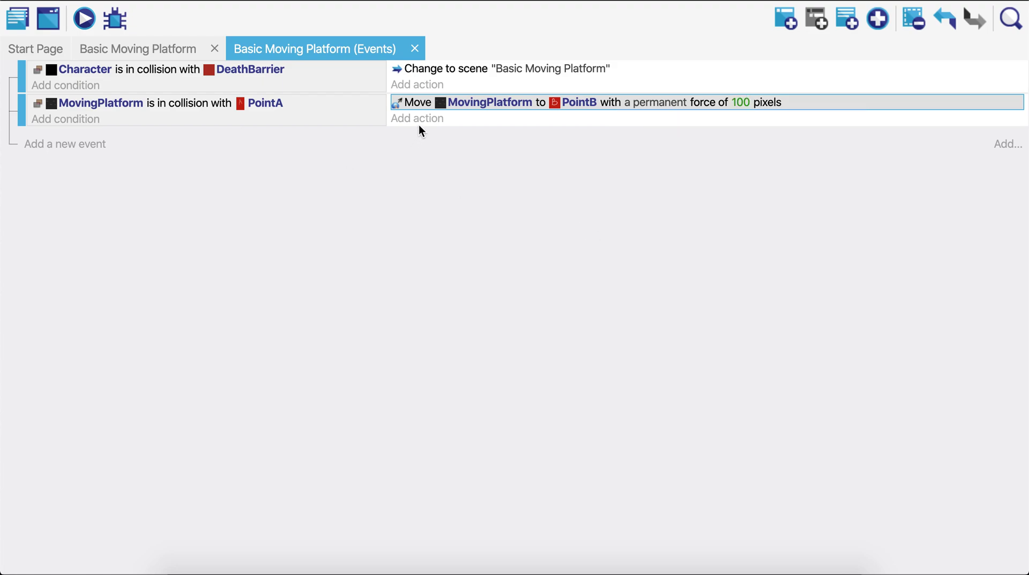
double_click(660, 102)
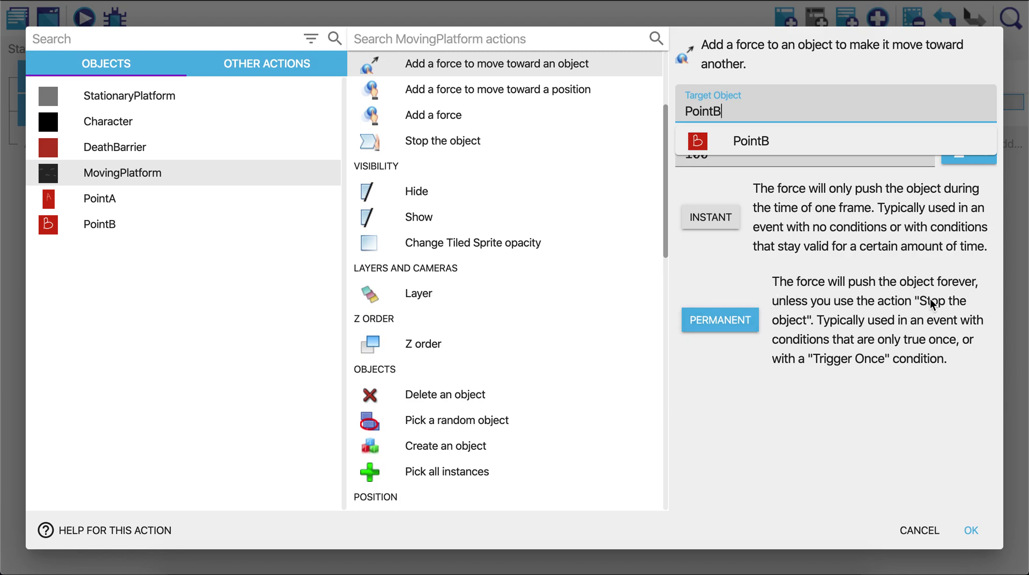
click(972, 530)
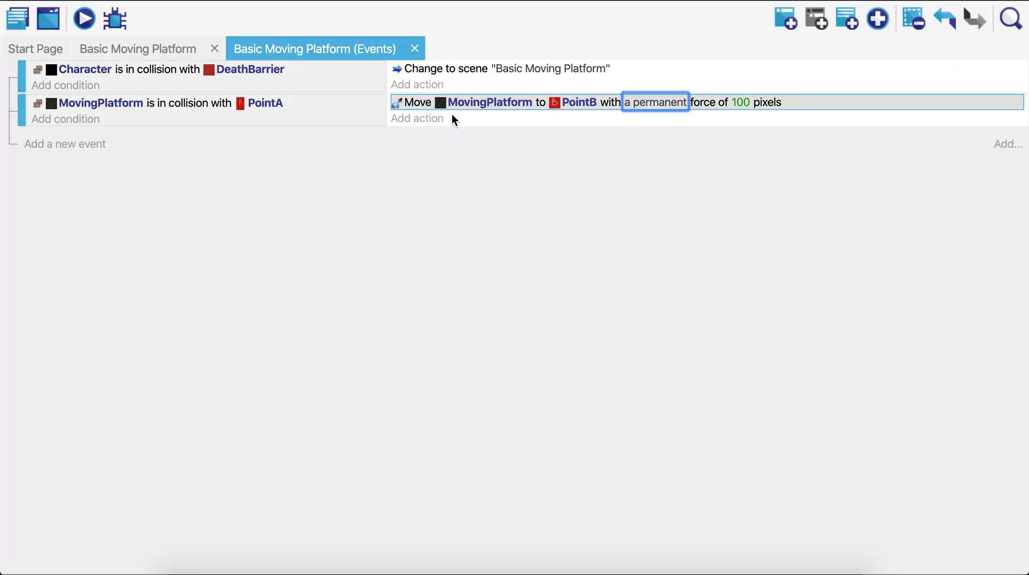
Add a Stop the object action for MovingPlatform to the PointA event and place it before the move action.
click(426, 118)
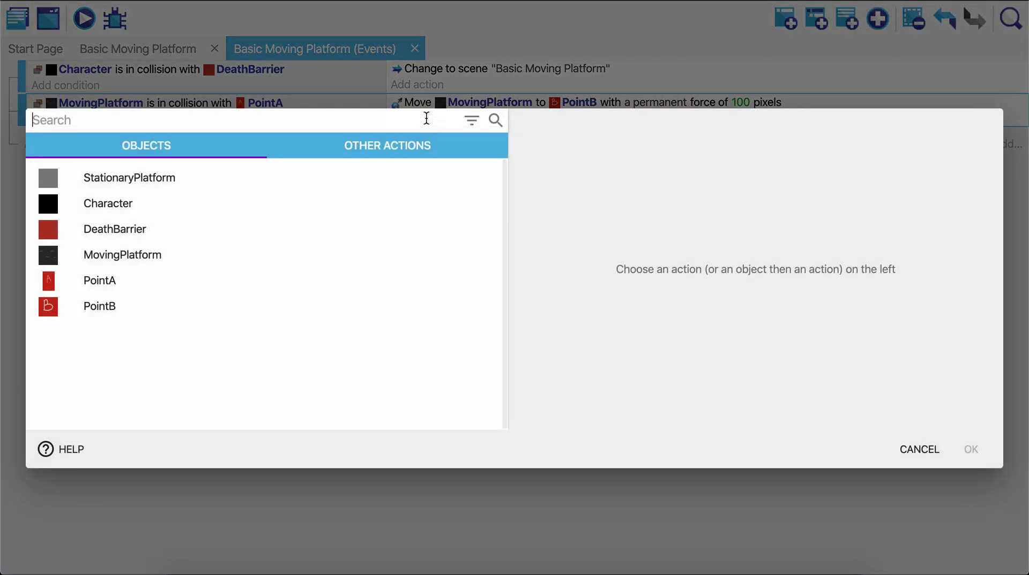
click(137, 254)
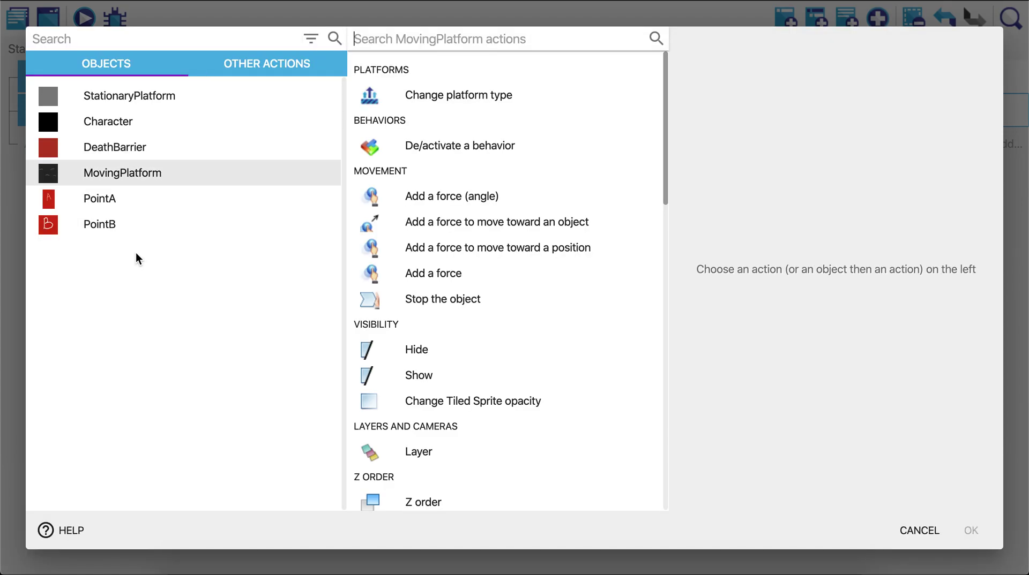
text(stop)
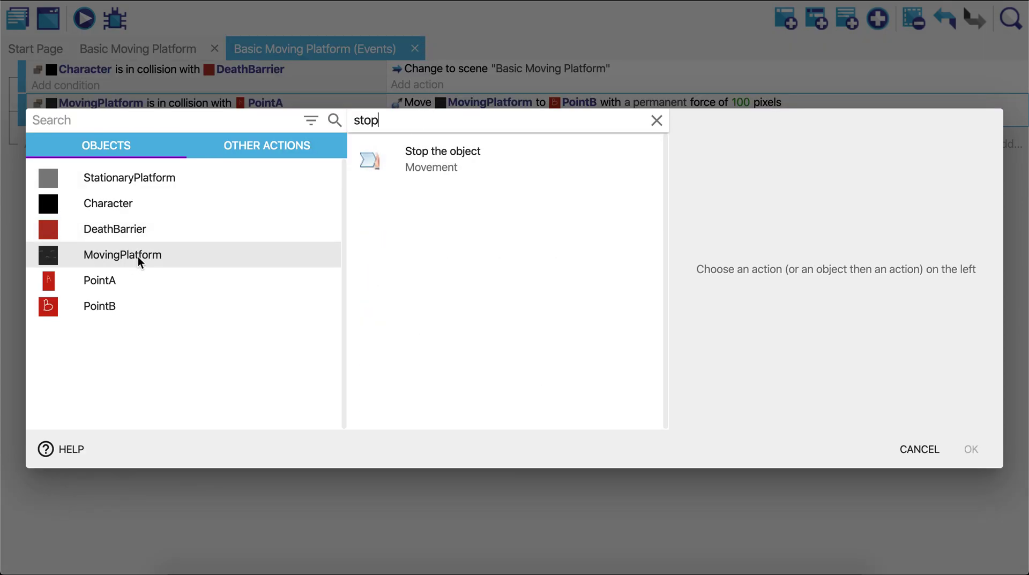
click(432, 154)
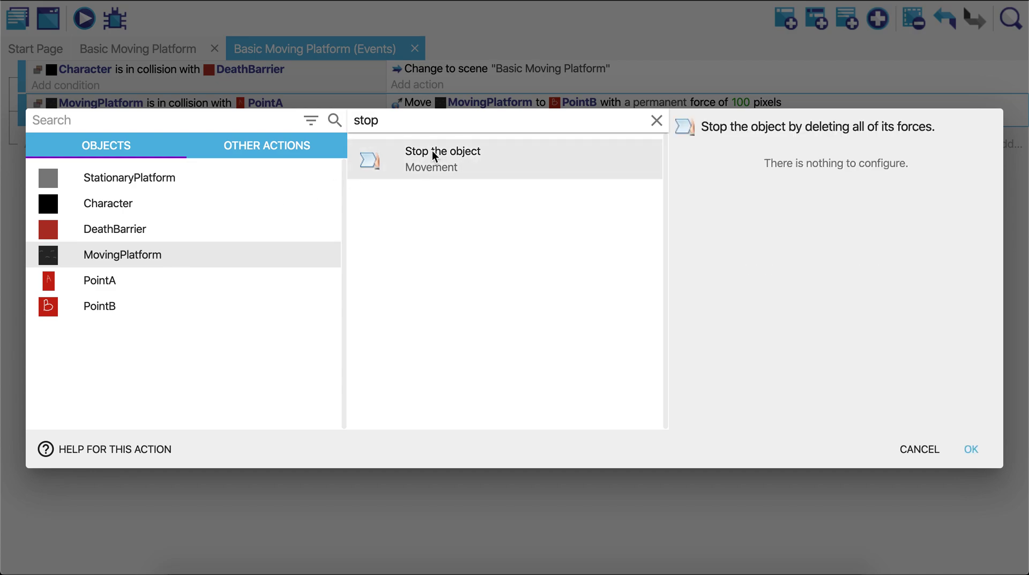
click(969, 455)
drag(413, 118, 414, 98)
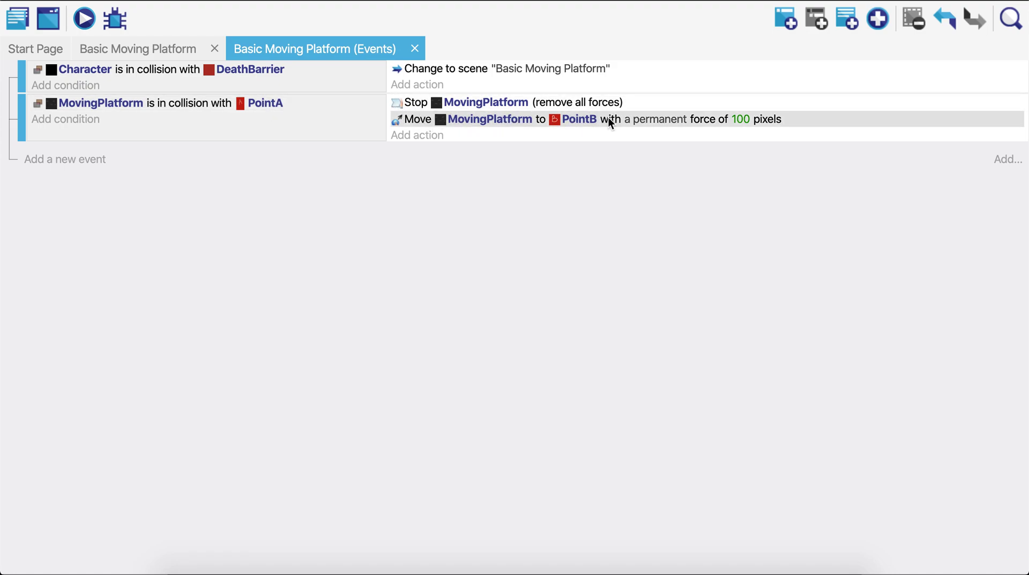
Add another event below and copy the condition that MovingPlatform is in collision with PointA into it.
click(67, 160)
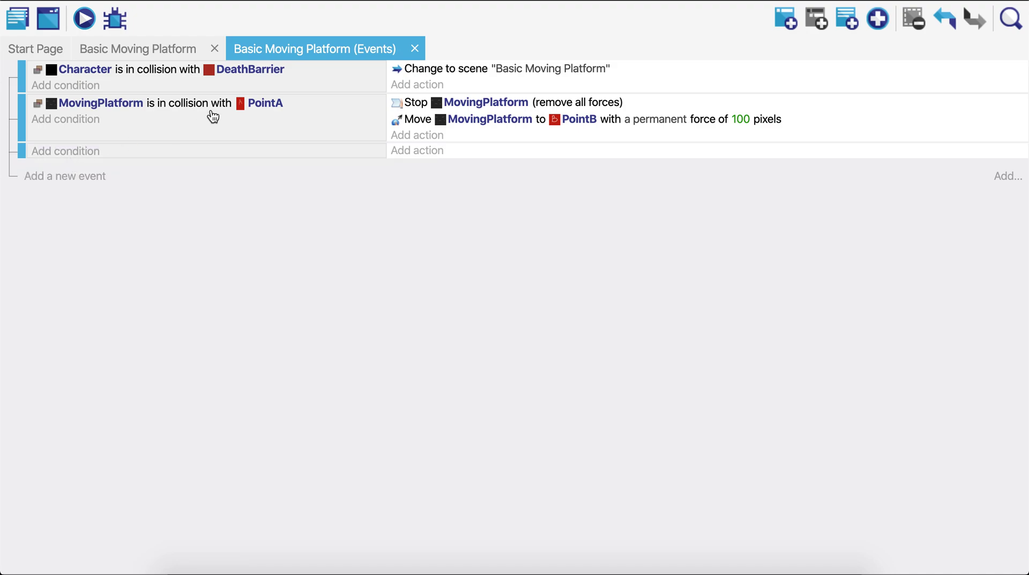
click(308, 109)
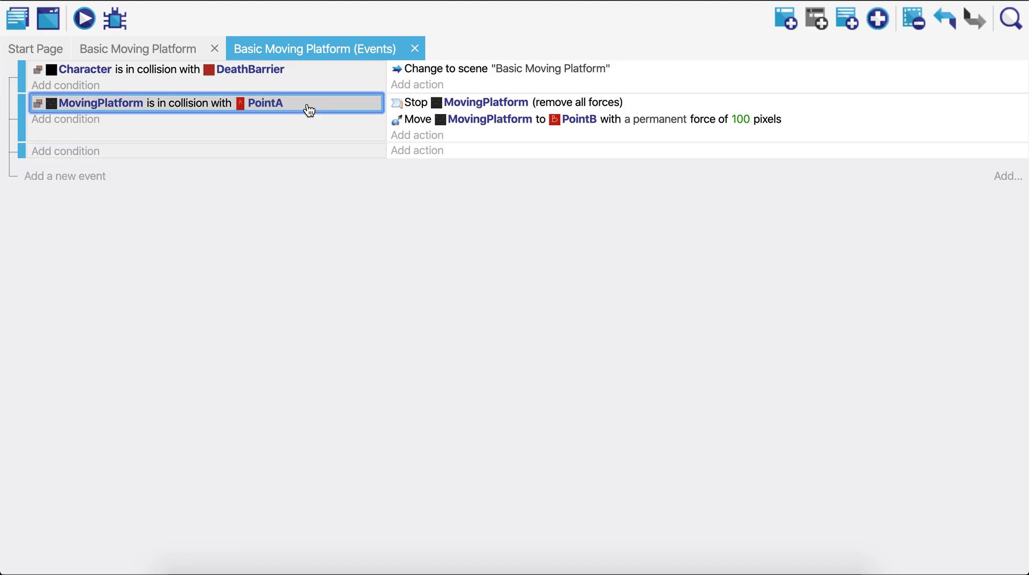
key(ctrl+c)
click(120, 153)
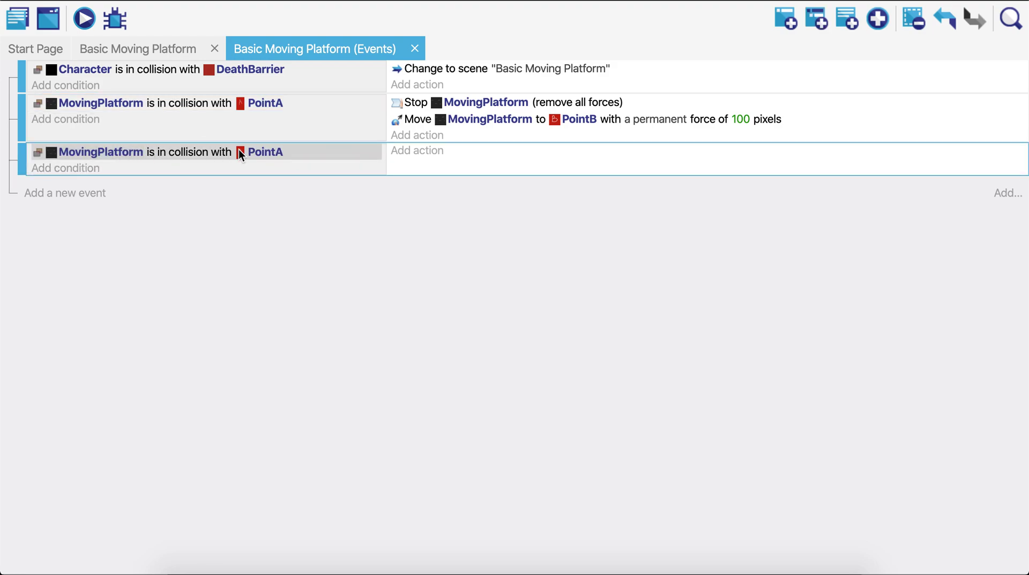
Copy the PointA event's Stop MovingPlatform and Move MovingPlatform to PointB actions into the new event below it.
click(416, 106)
key(ctrl+c)
click(471, 153)
click(413, 118)
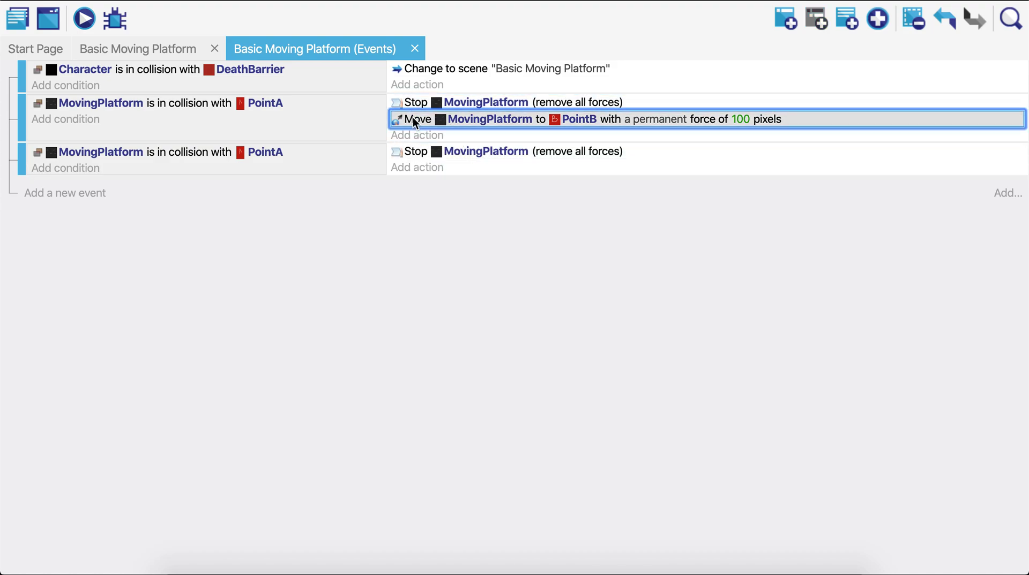
key(ctrl+c)
click(472, 169)
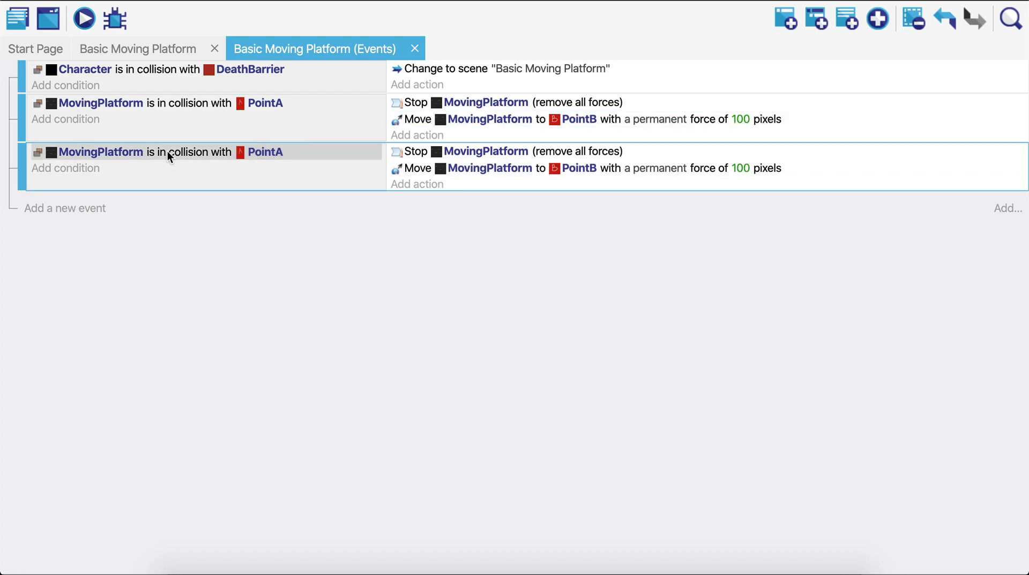
In the copied event, change the collision condition's object to PointB and the move action's target object to PointA.
click(258, 150)
key(BackSpace)
text(B)
click(283, 221)
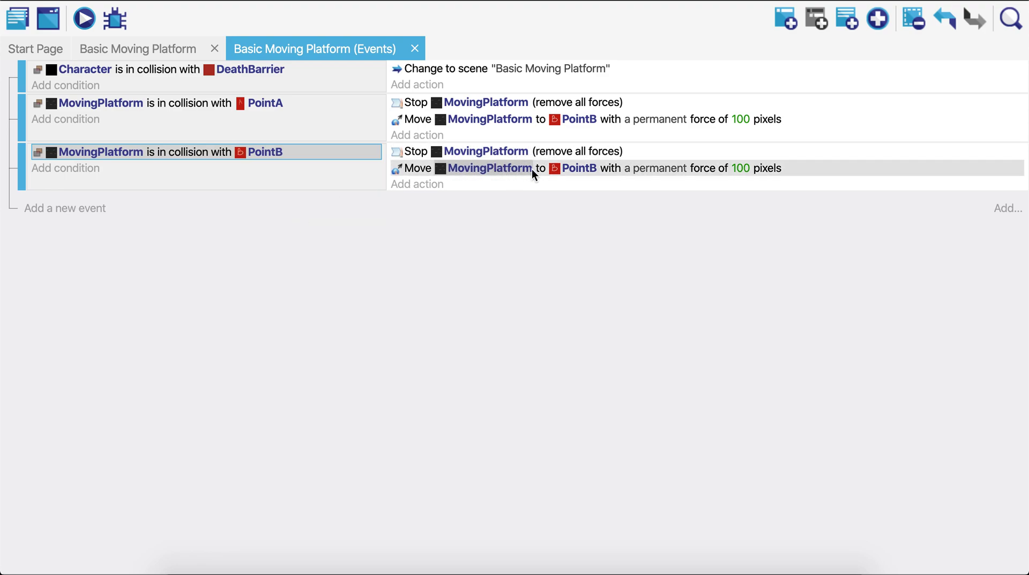
click(584, 167)
key(BackSpace)
text(A)
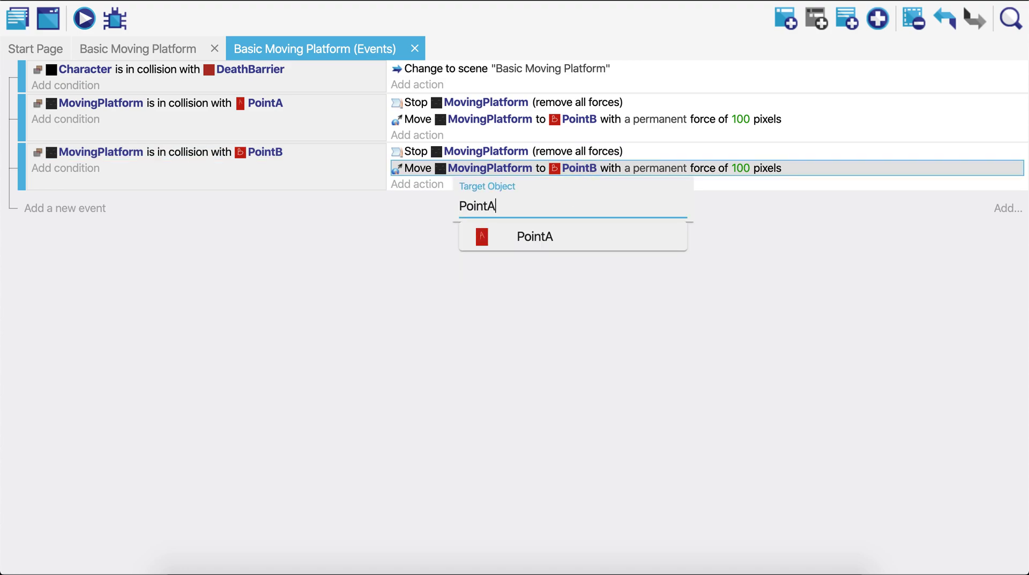
click(531, 236)
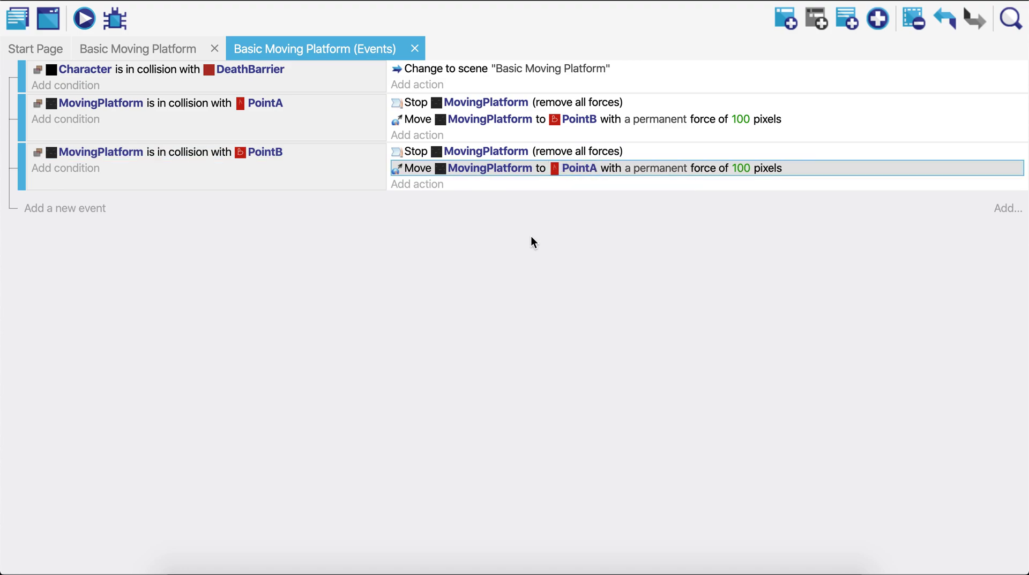
Preview the scene to watch MovingPlatform travel between PointA and PointB, and close the preview.
click(82, 21)
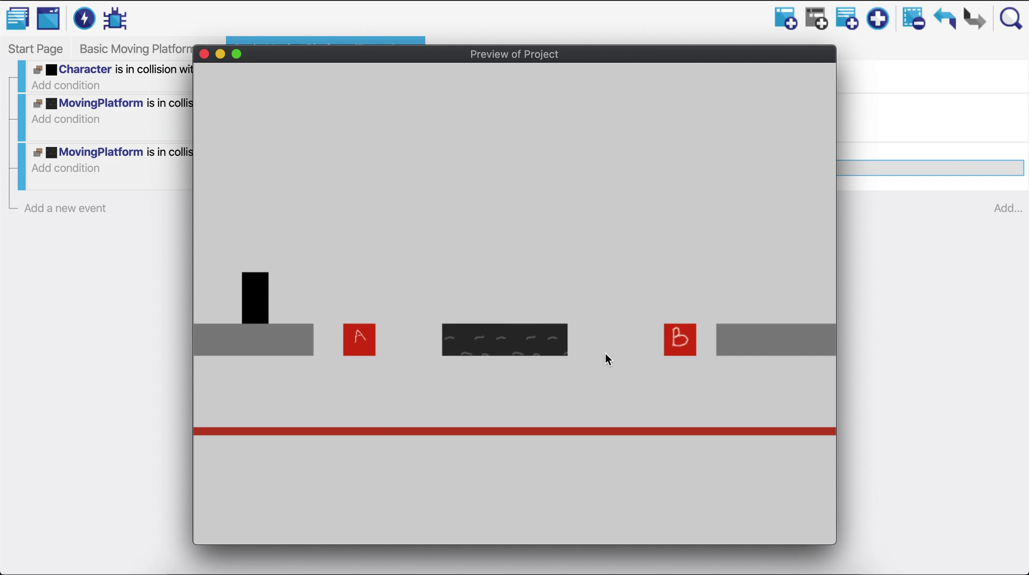
drag(375, 54, 522, 233)
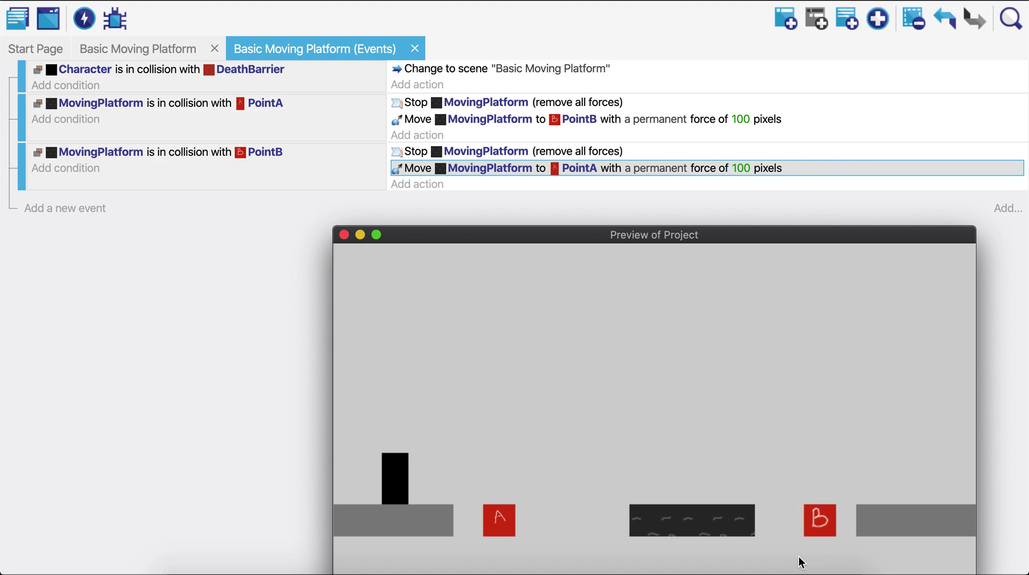
drag(452, 236, 355, 57)
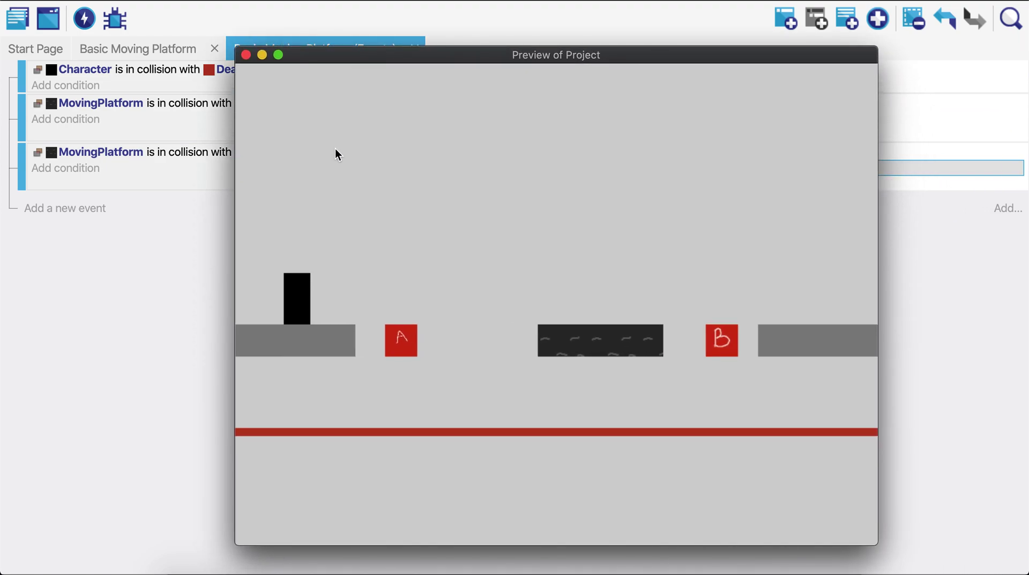
click(246, 55)
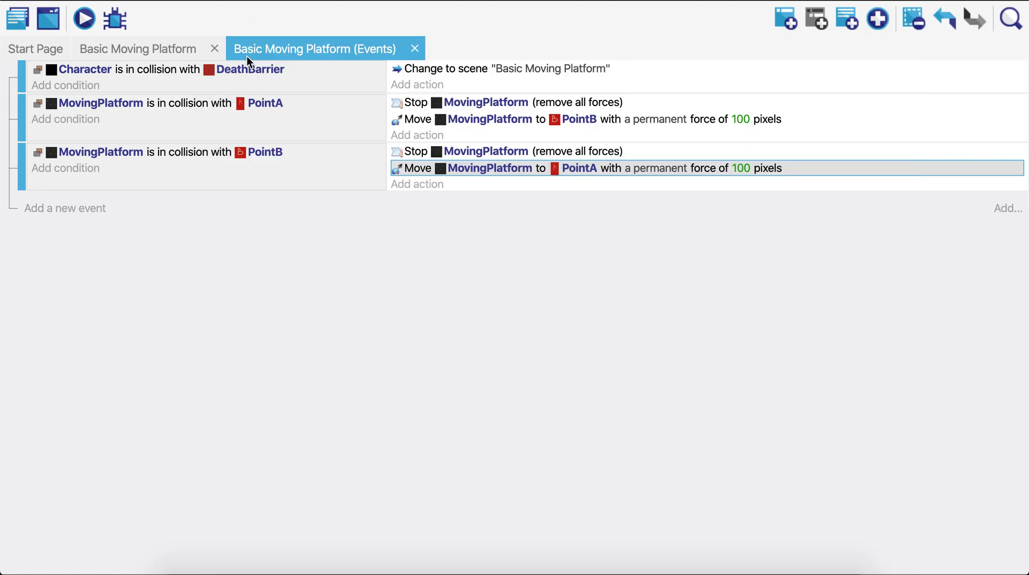
Add a new event without conditions and give it an action that hides PointA.
click(91, 212)
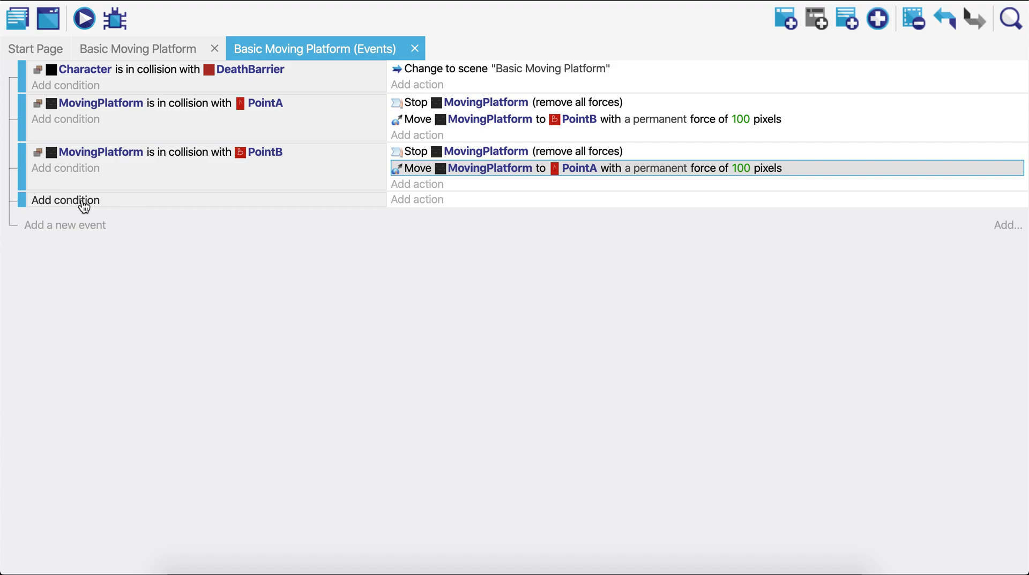
click(431, 199)
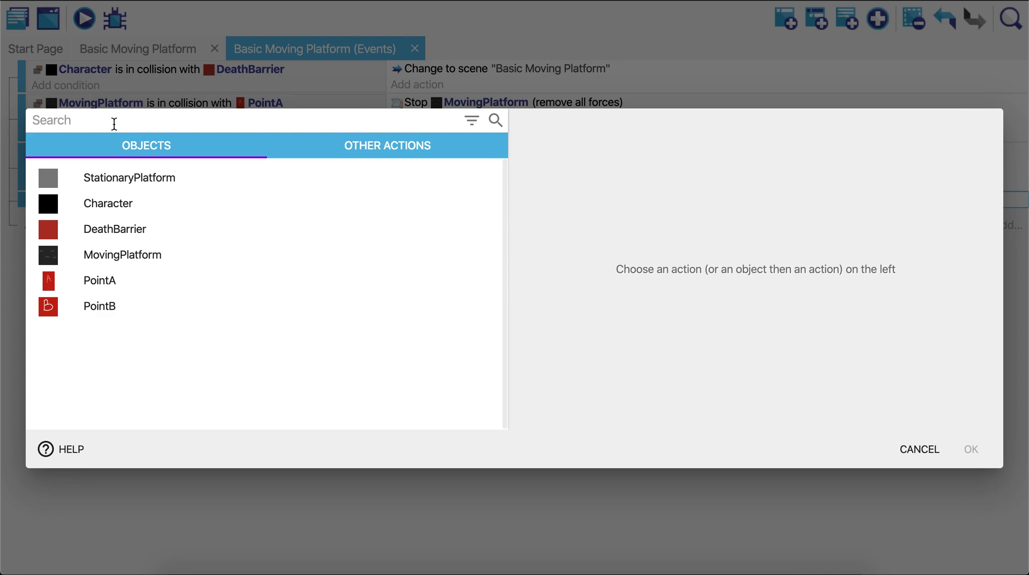
click(919, 449)
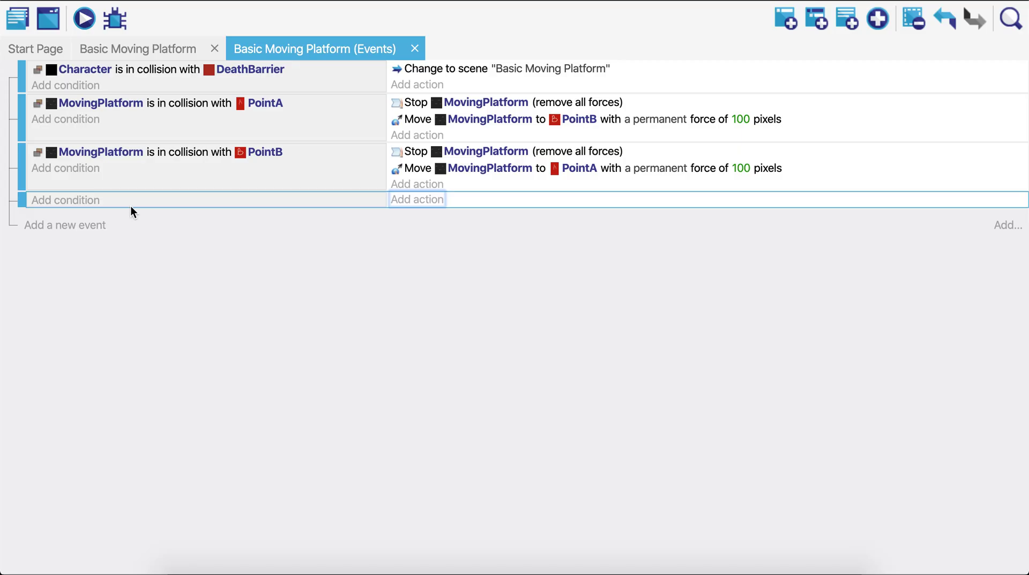
click(416, 201)
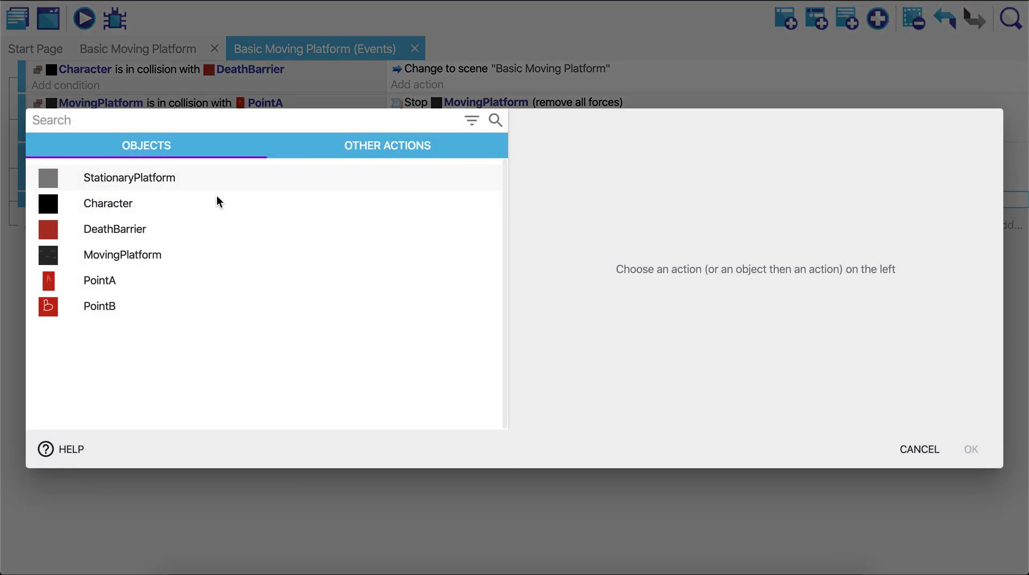
click(87, 290)
click(368, 298)
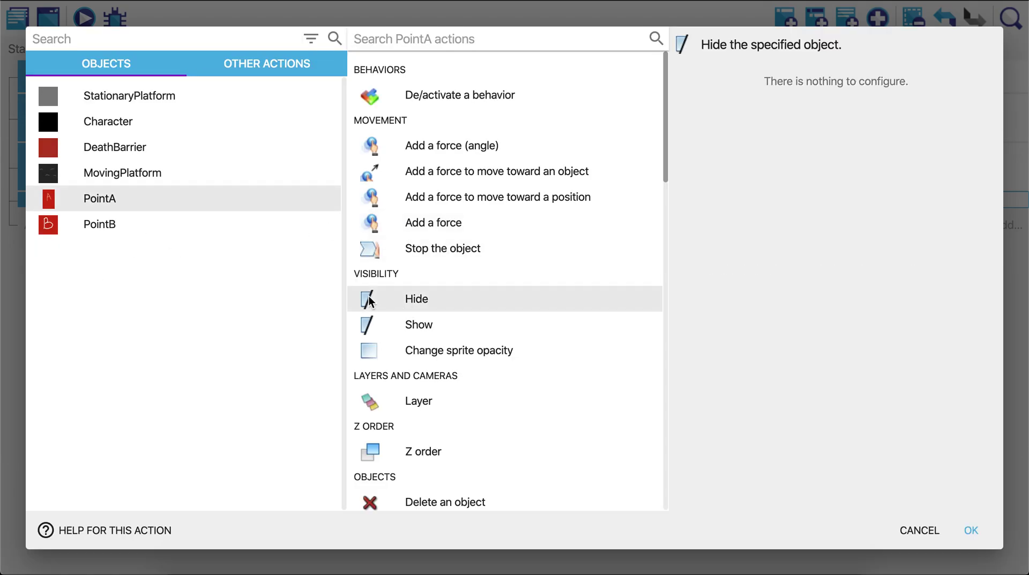
scroll(403, 362, down, 2)
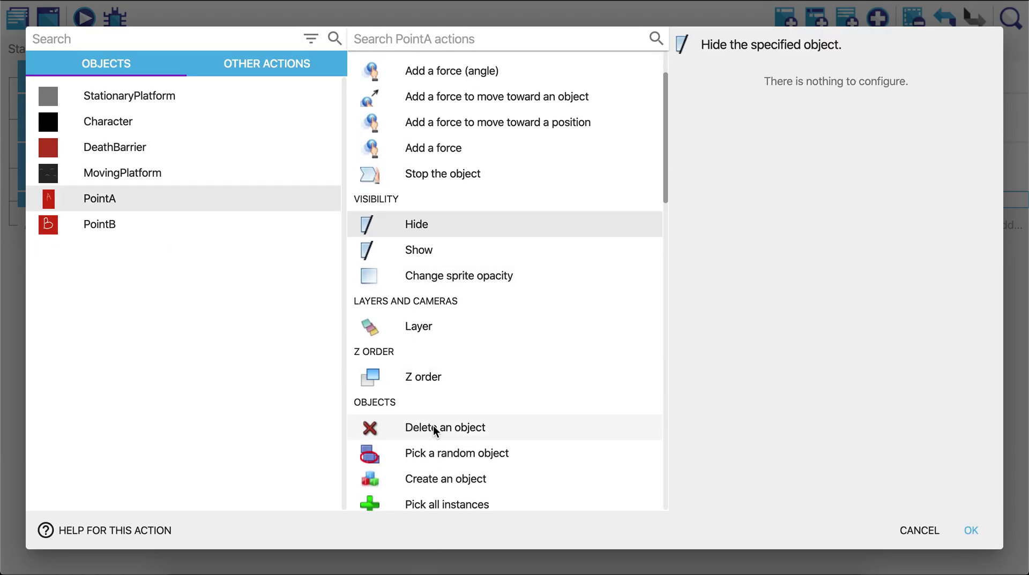
scroll(433, 426, down, 1)
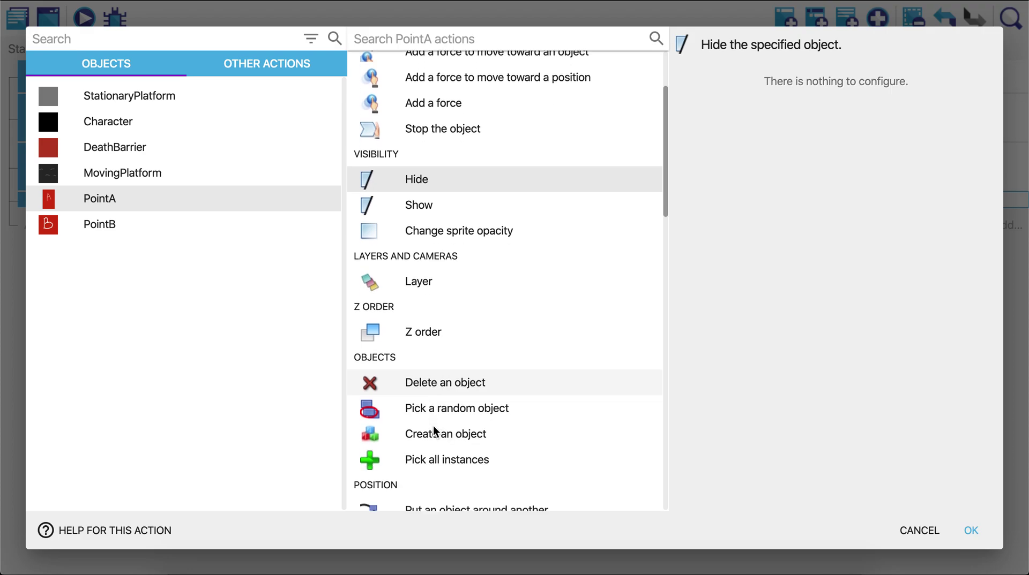
click(971, 530)
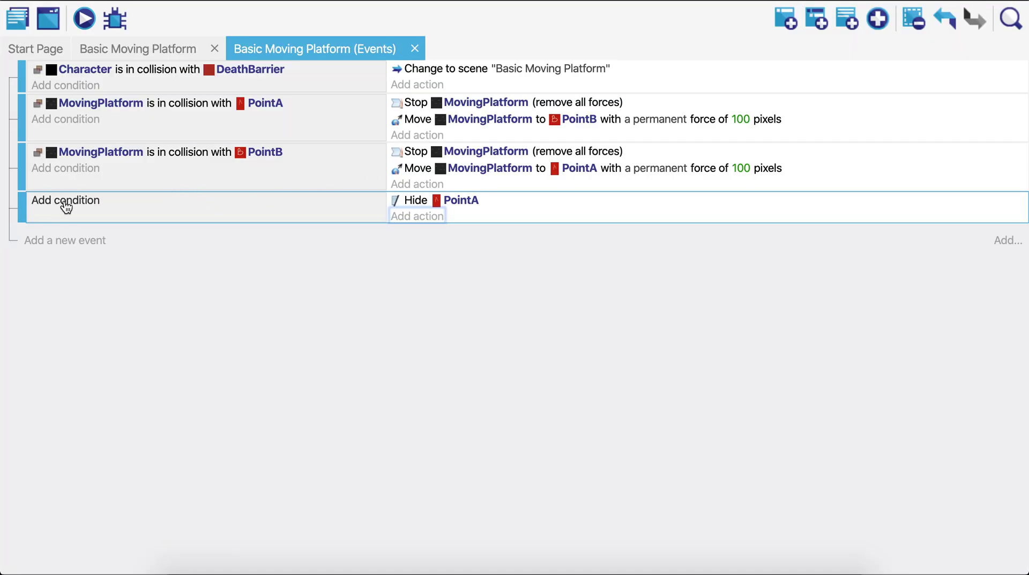
Duplicate the Hide PointA action within the same event and change the copy's object to PointB.
click(503, 204)
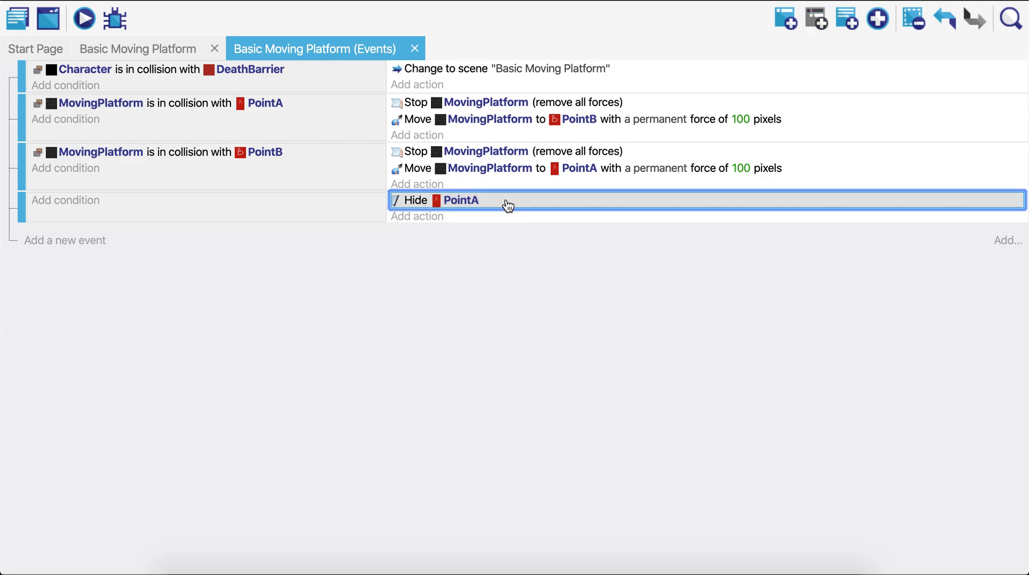
key(ctrl+c)
key(ctrl+v)
click(467, 217)
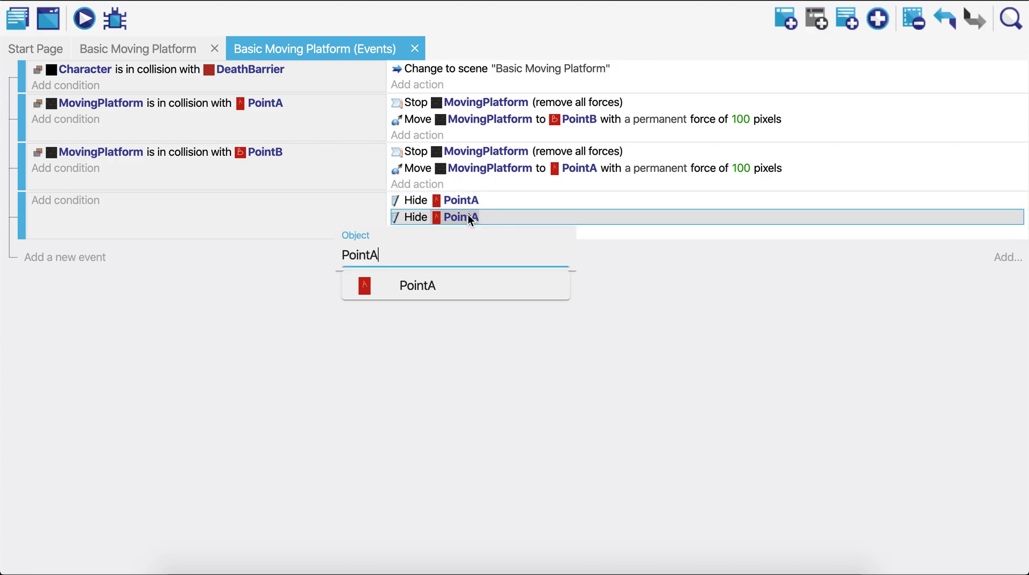
key(BackSpace)
text(B)
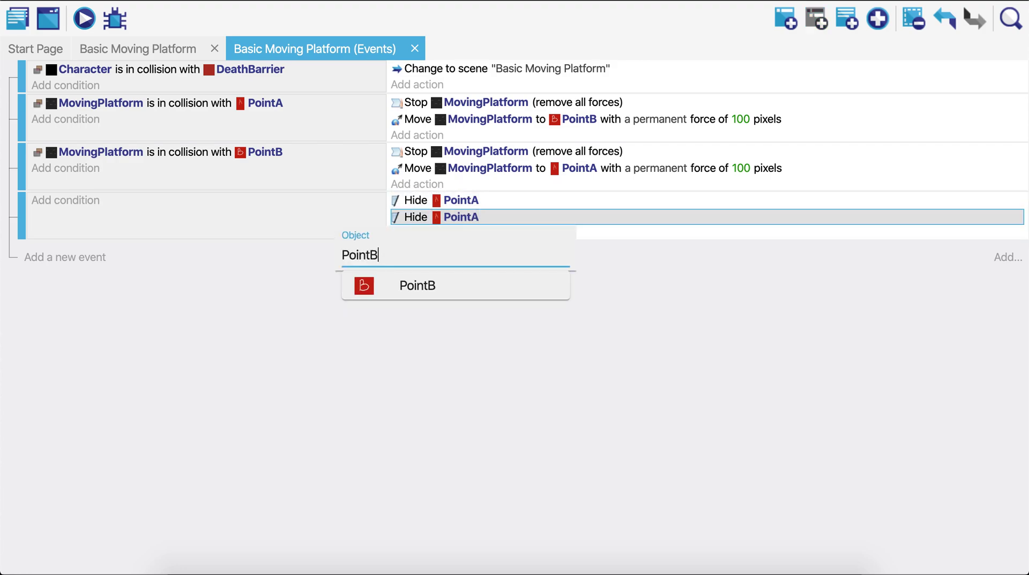
click(416, 283)
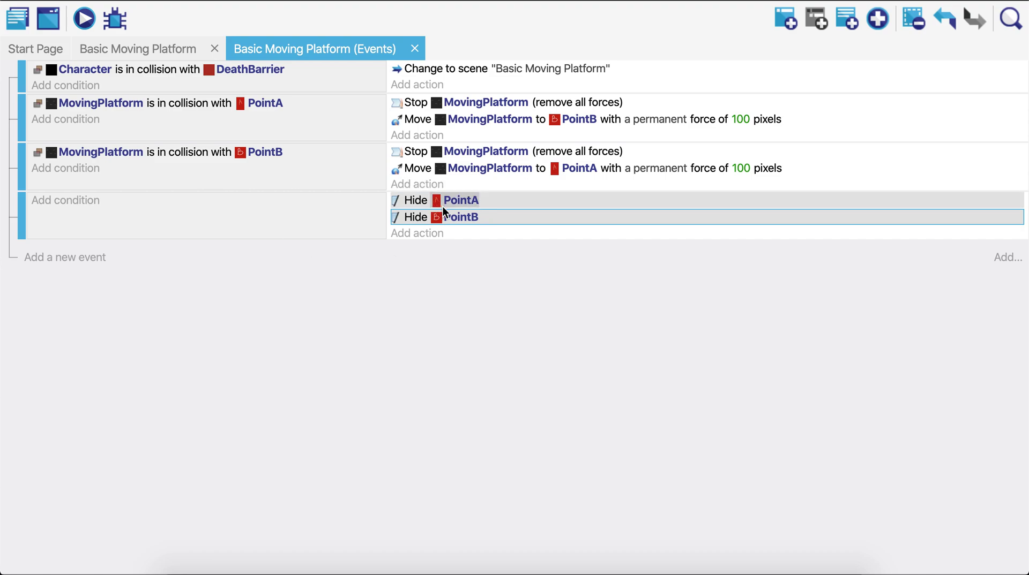
Playtest the scene by riding the character across on MovingPlatform with the point markers hidden, and close the preview.
click(83, 19)
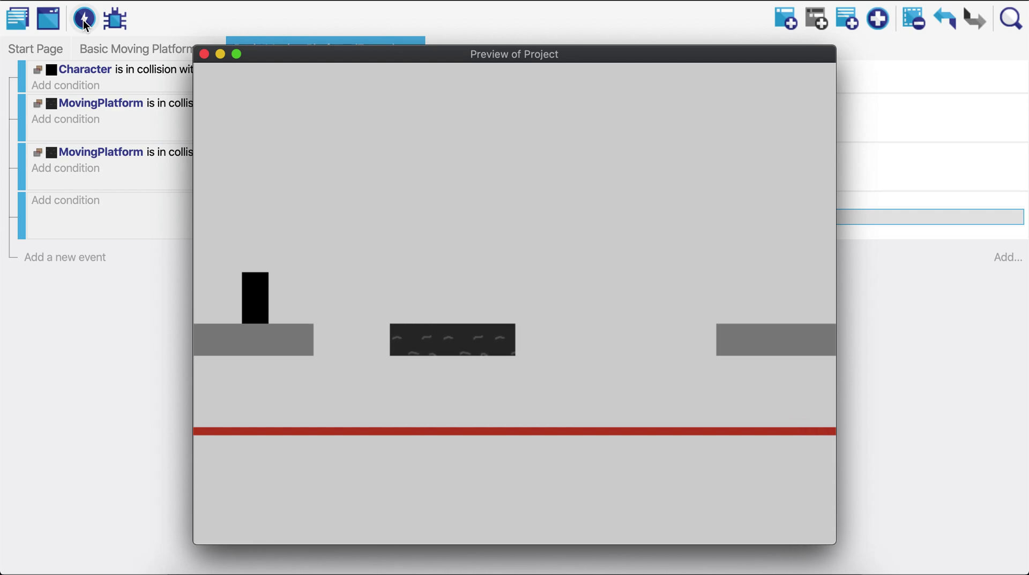
key(Right)
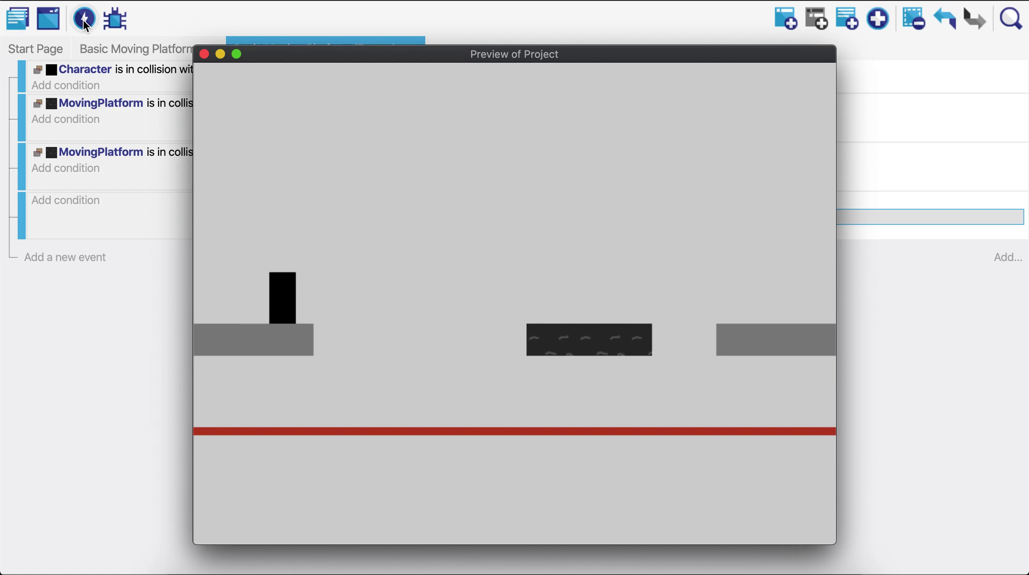
key(Left)
key(Right)
key(space)
key(Right)
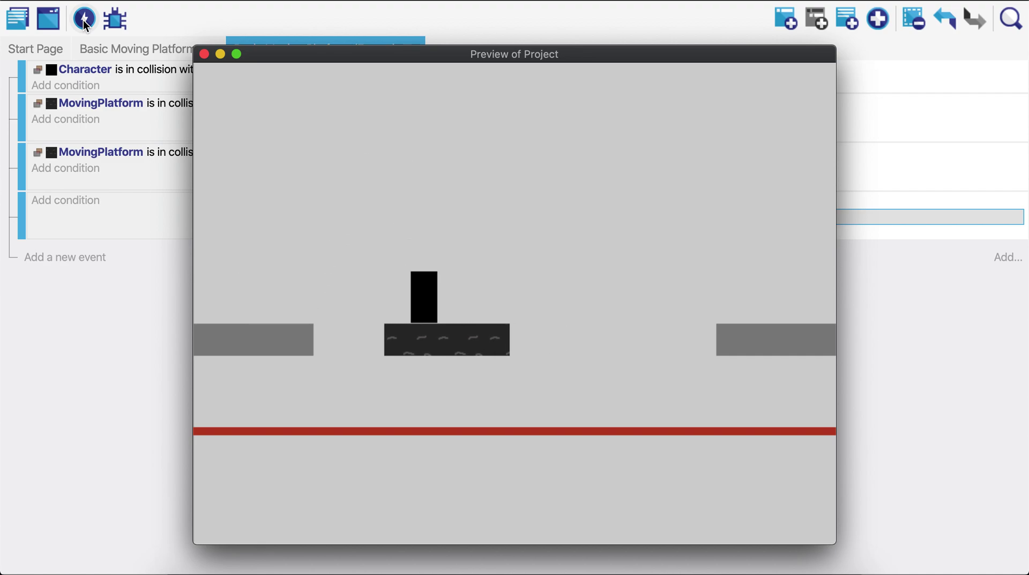
key(Right)
key(space)
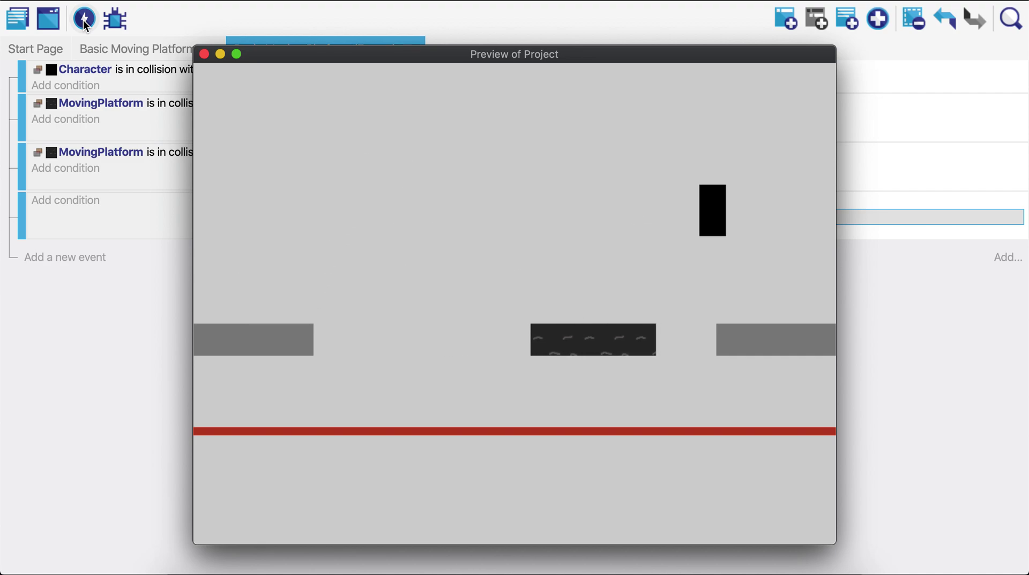
click(203, 54)
Set the speed of both MovingPlatform move actions, toward PointB and toward PointA, to 150 pixels per second.
click(741, 119)
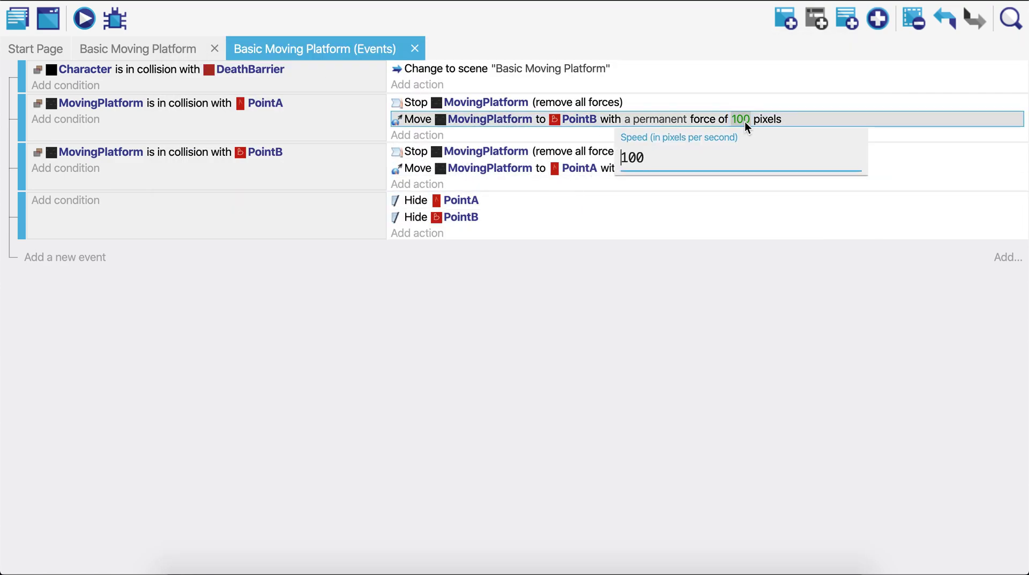
double_click(663, 162)
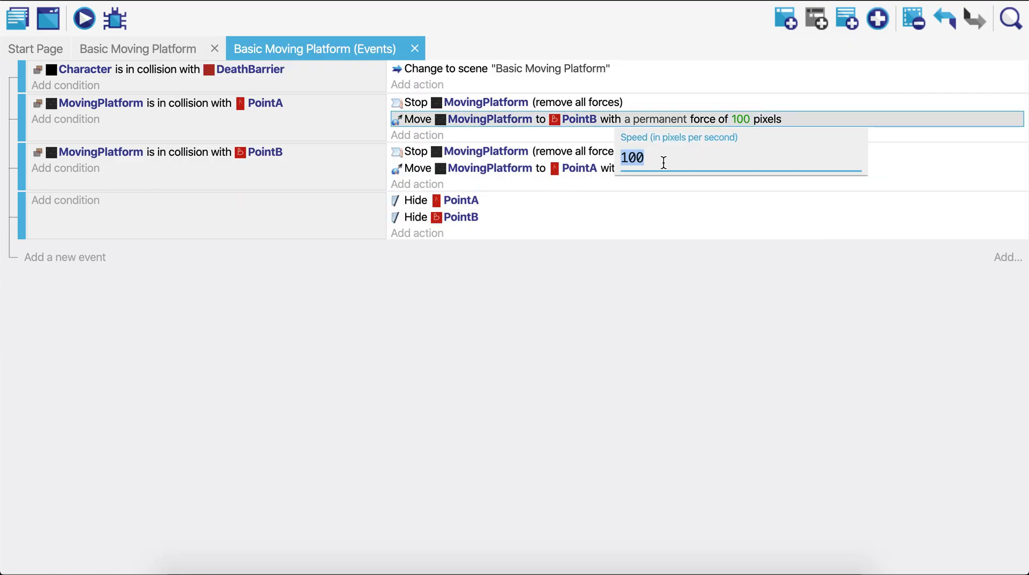
text(150)
click(699, 217)
click(743, 168)
drag(622, 206, 645, 206)
text(150)
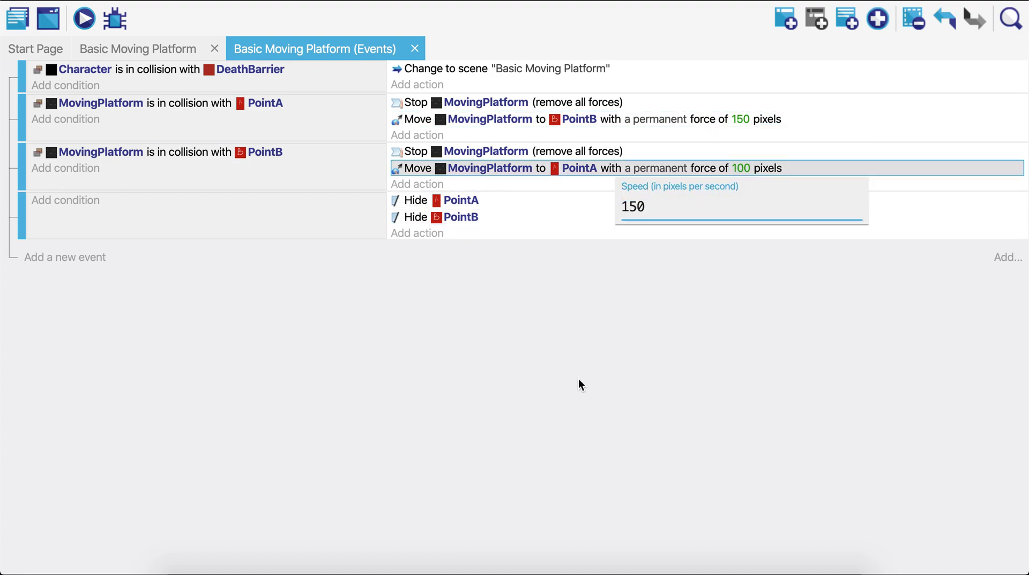
click(579, 384)
Playtest the platform at 150 pixels per second by jumping the character across to the far ledge, and close the preview.
click(89, 18)
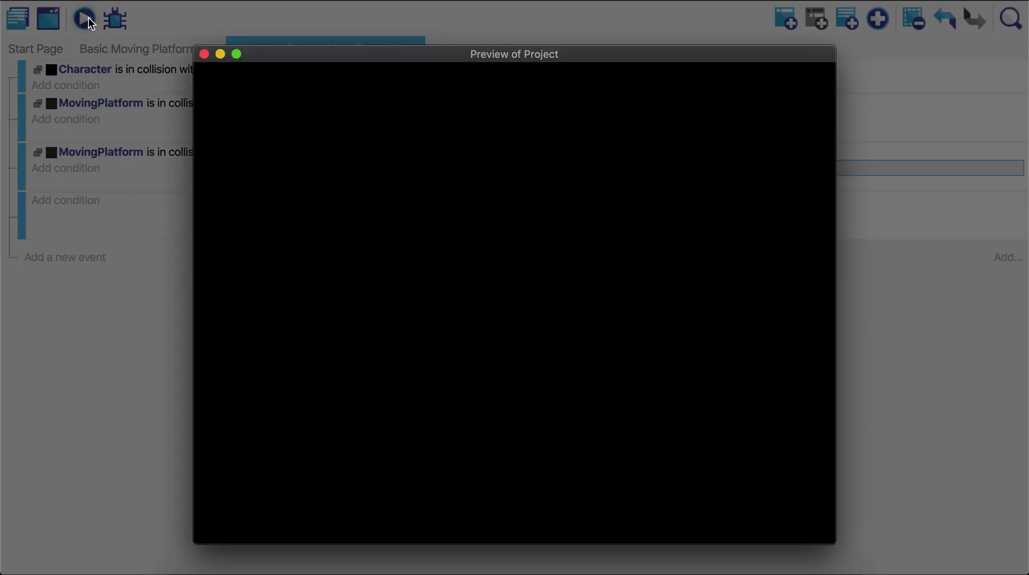
key(Right)
key(space)
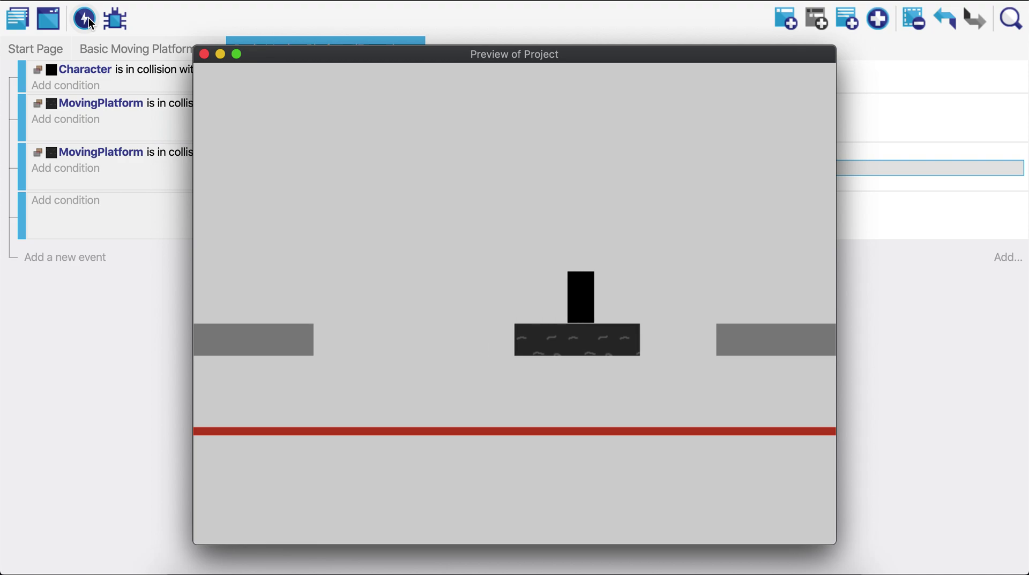
key(space)
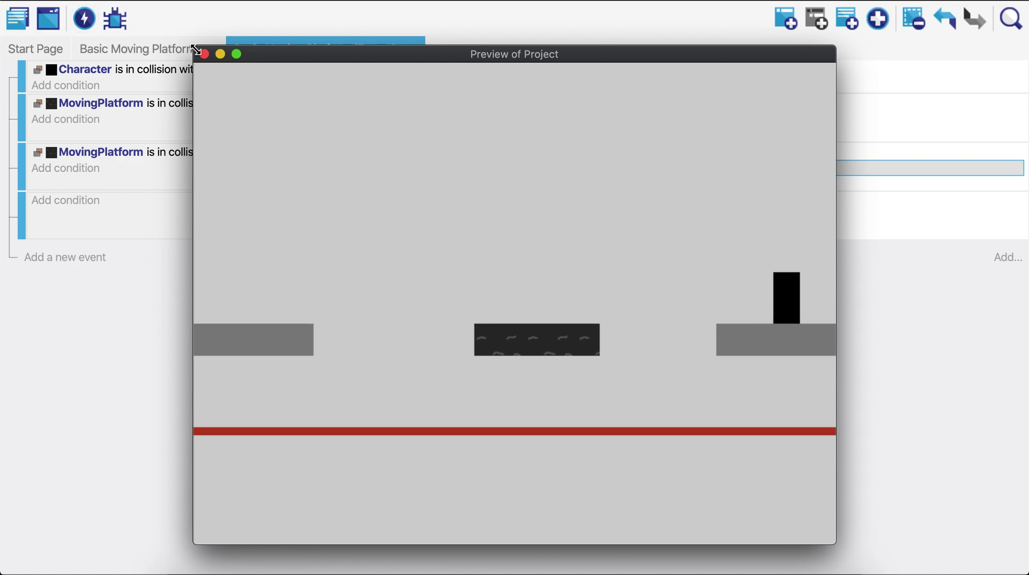
drag(194, 45, 0, 0)
key(super+w)
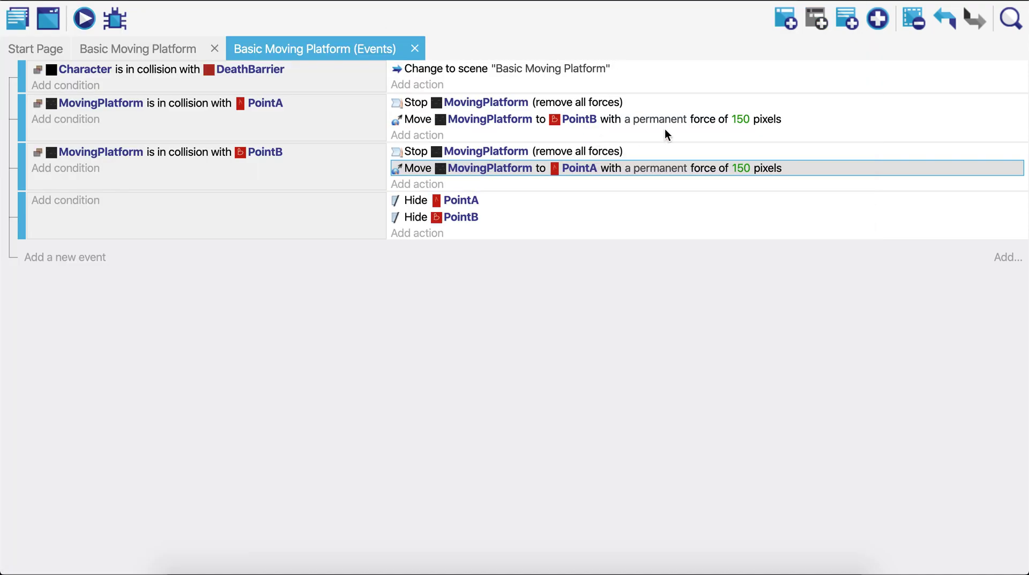
Set the speed of both MovingPlatform move actions, toward PointB and toward PointA, to 200 pixels per second.
click(741, 119)
double_click(651, 156)
text(200)
click(699, 258)
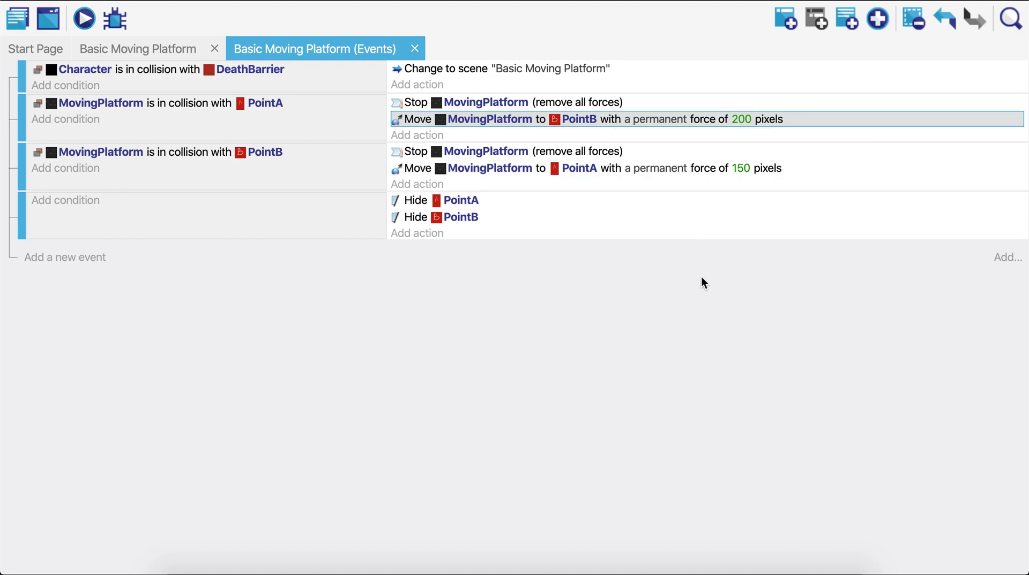
click(741, 168)
double_click(667, 209)
text(200)
click(592, 268)
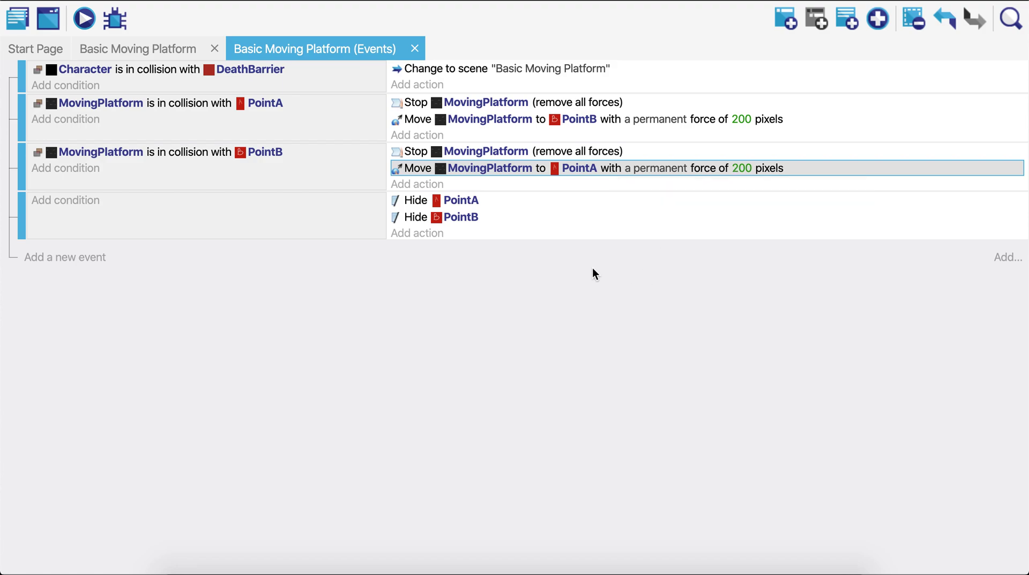
Preview the scene and move and jump the character on MovingPlatform to test the 200 pixels per second speed.
click(86, 16)
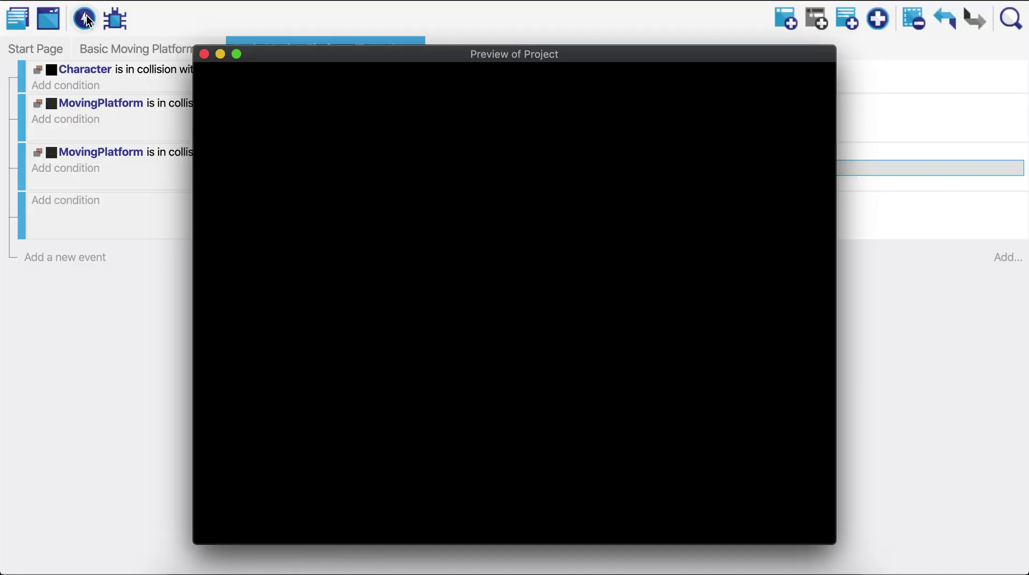
key(Right)
key(space)
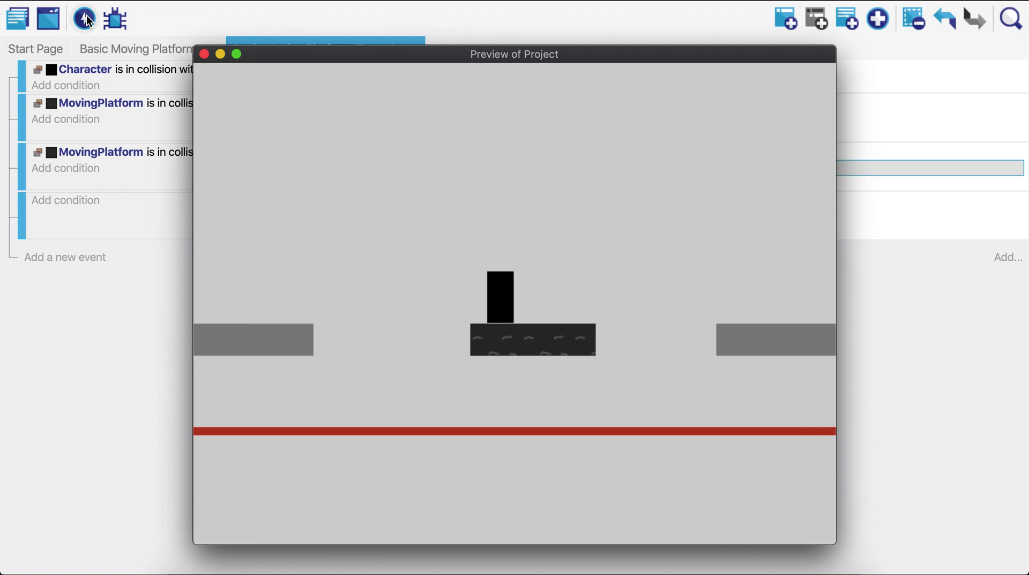
key(space)
key(space)
key(Left)
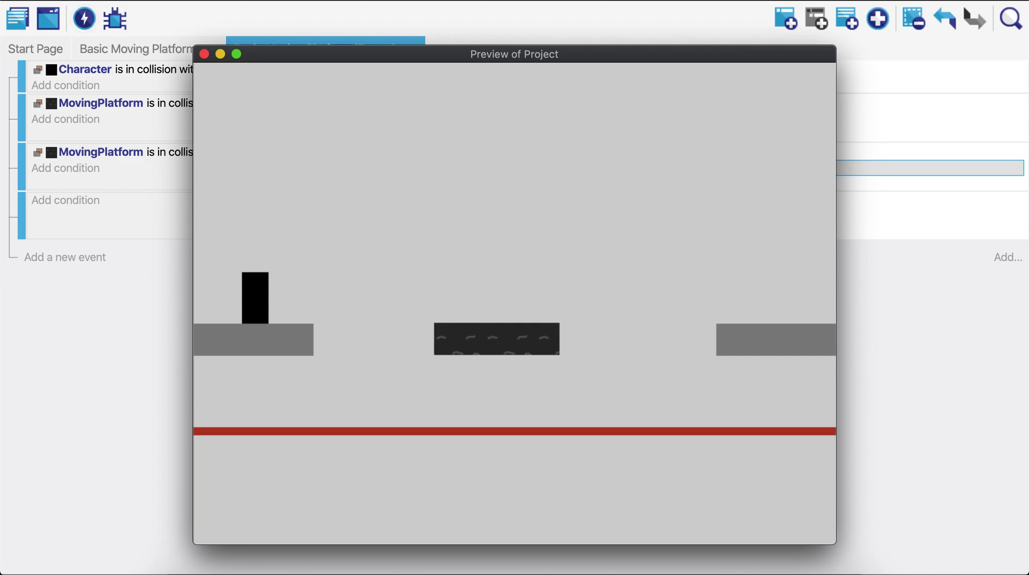